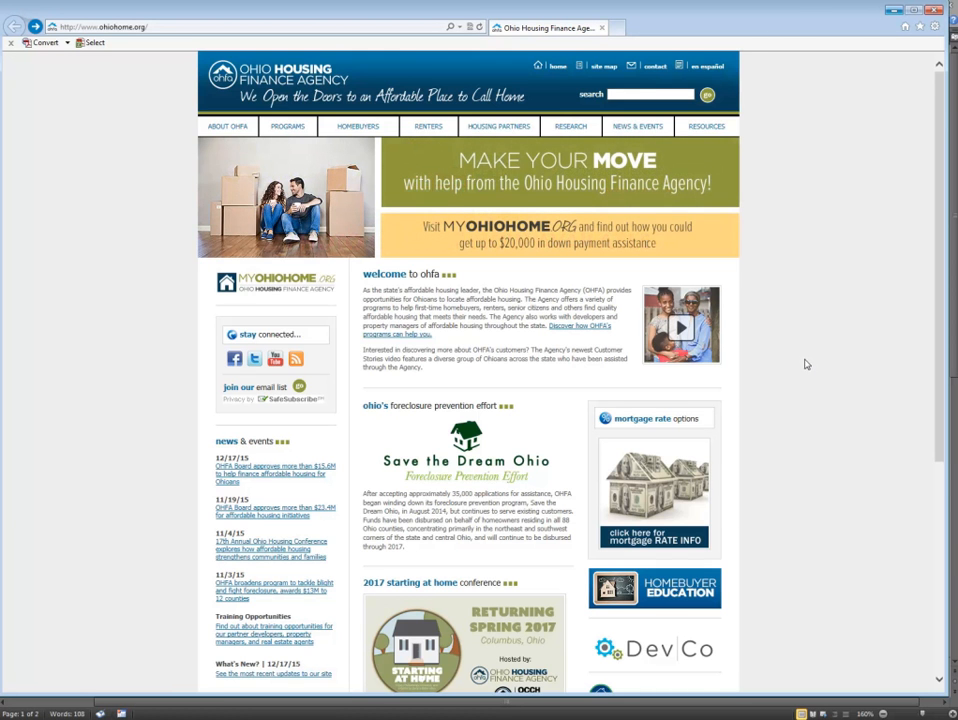
# Open the DevCo page from the Ohio Housing Finance Agency home page and go to its Help Desk form.
pyautogui.scroll(-1, 813, 336)
pyautogui.scroll(-2, 820, 335)
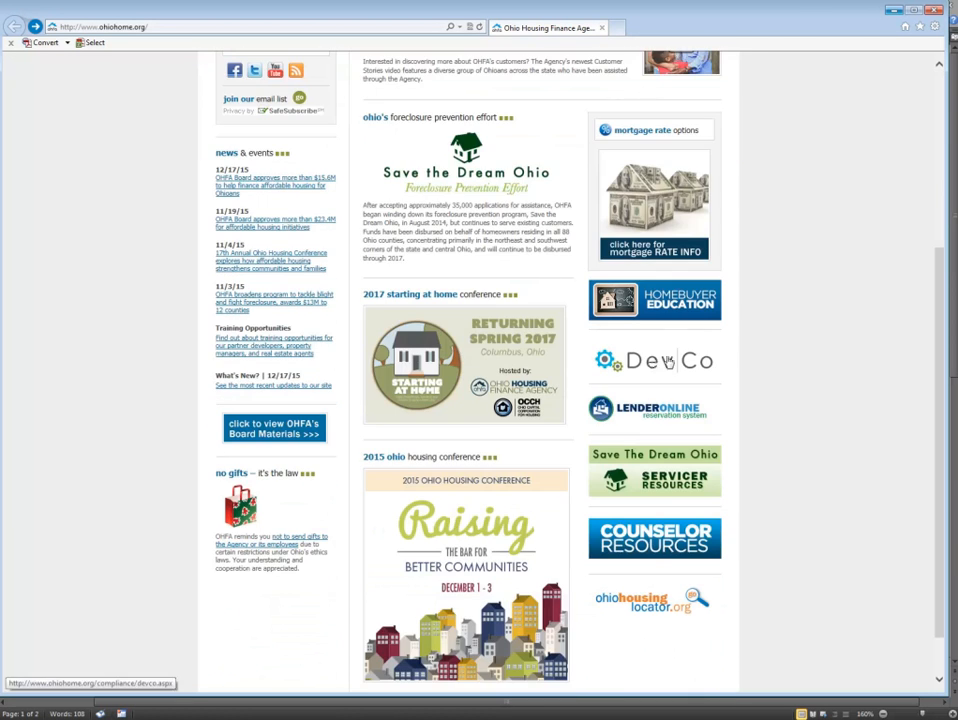
pyautogui.click(674, 363)
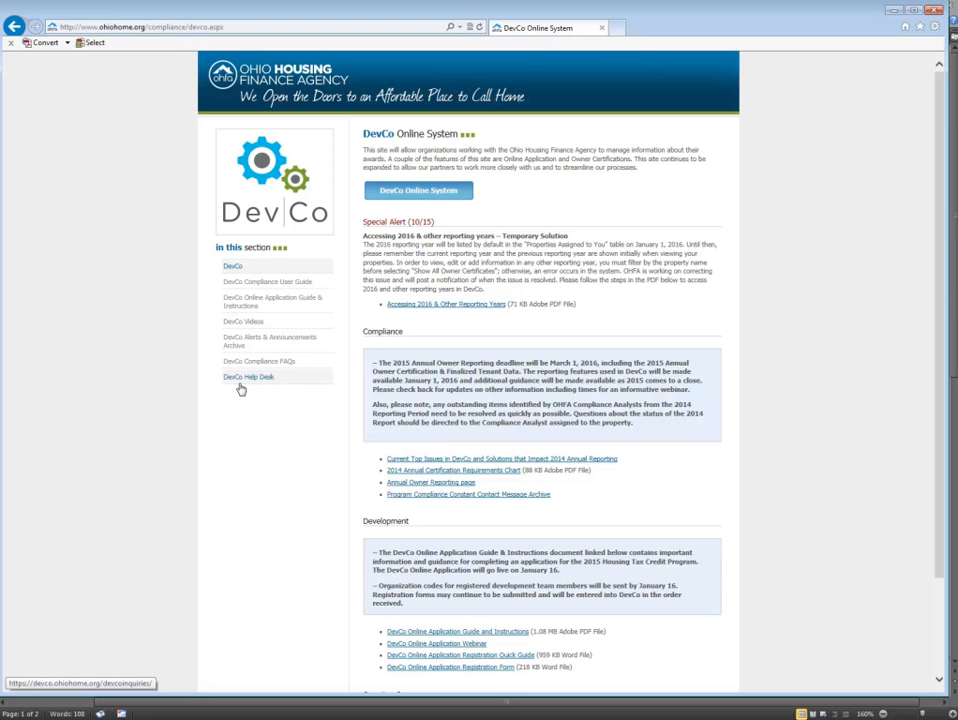
pyautogui.click(270, 380)
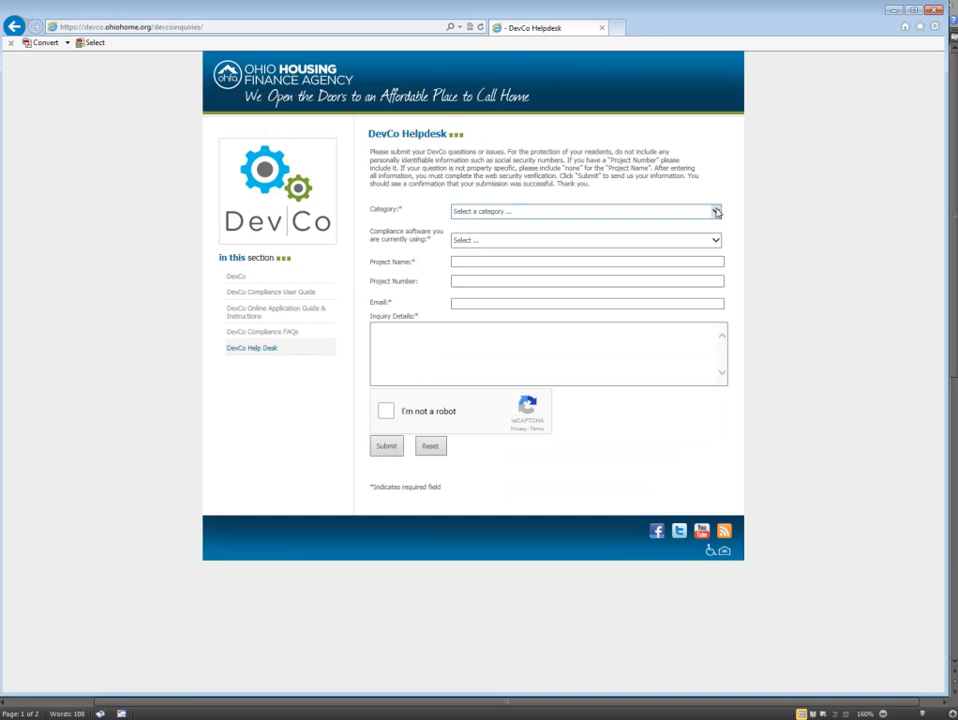
# Review the category choices and Inquiry Details field on the DevCo Helpdesk form, and open the DevCo Compliance User Guide.
pyautogui.click(716, 212)
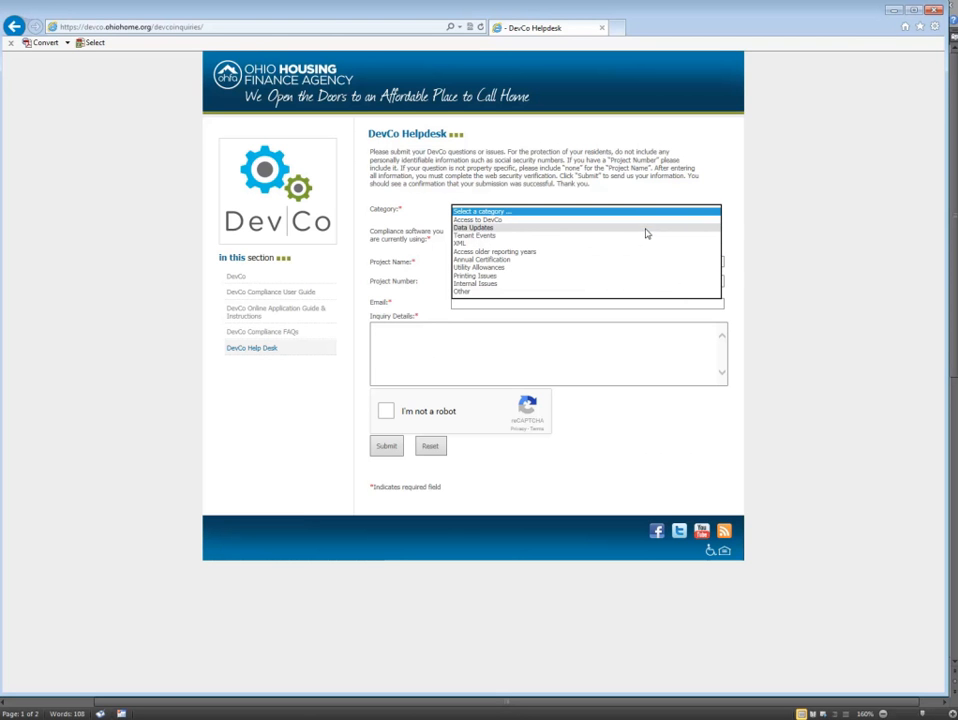
pyautogui.click(776, 266)
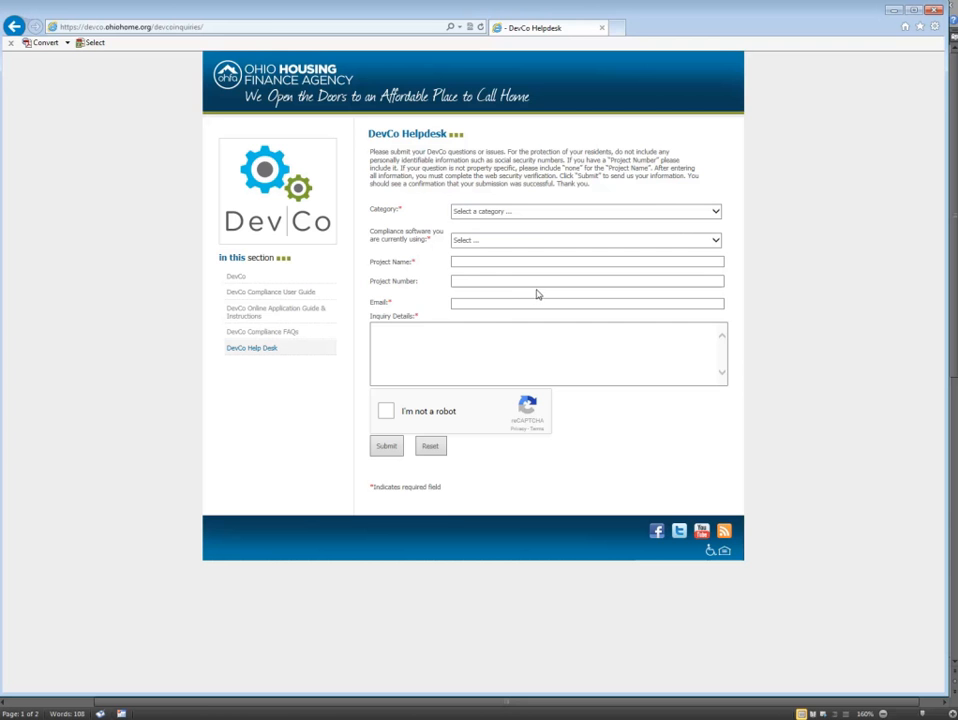
pyautogui.click(391, 332)
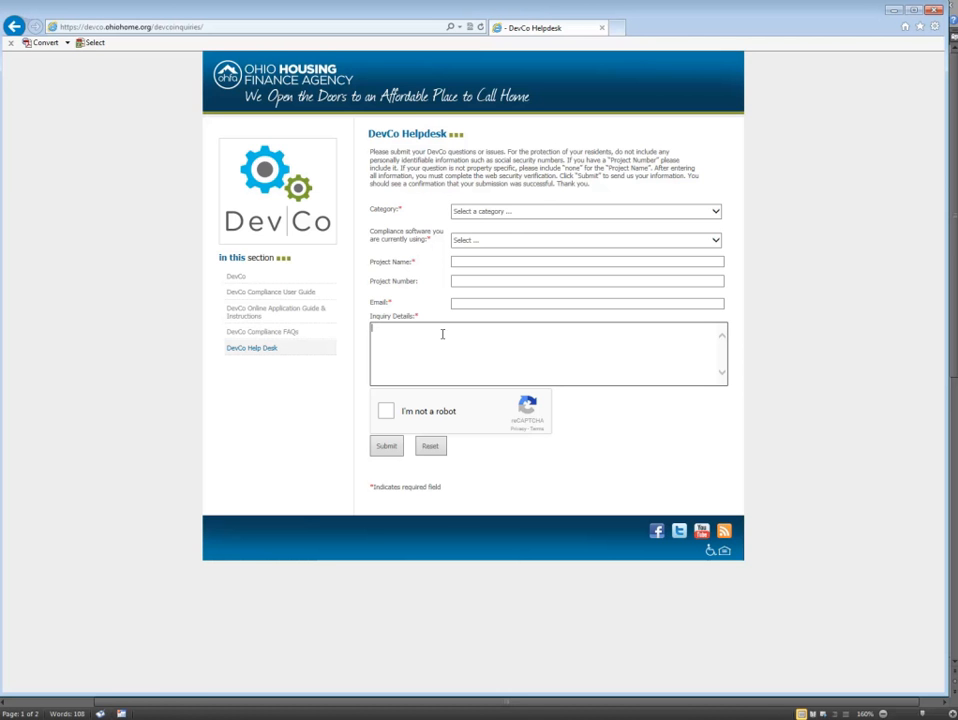
pyautogui.click(244, 293)
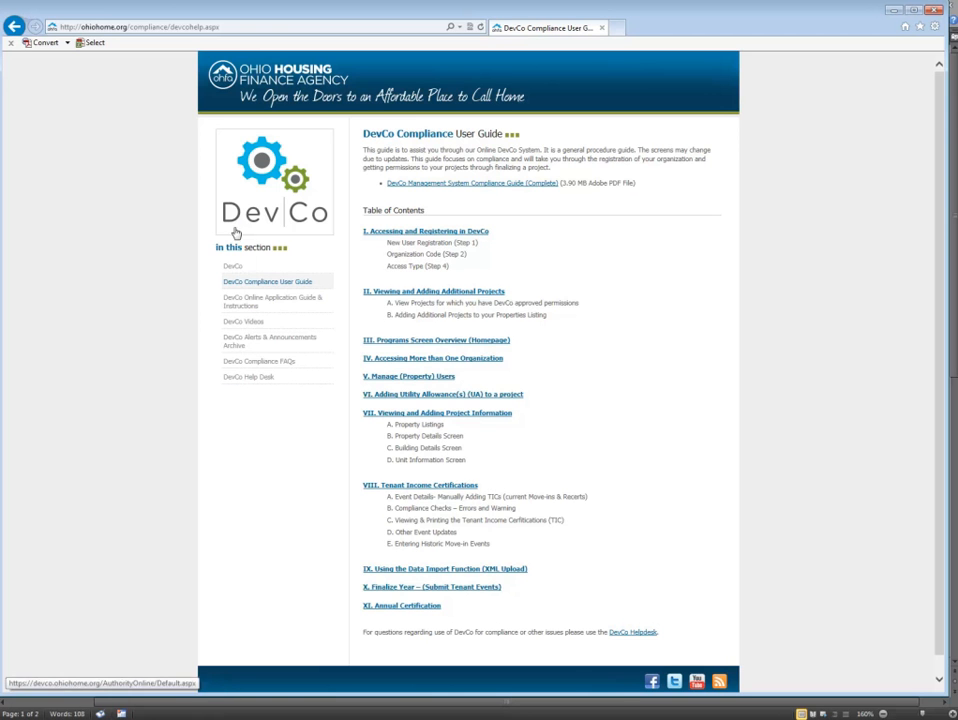
# Return to the DevCo page, open the DevCo Online System and log in with the account username and password.
pyautogui.click(240, 269)
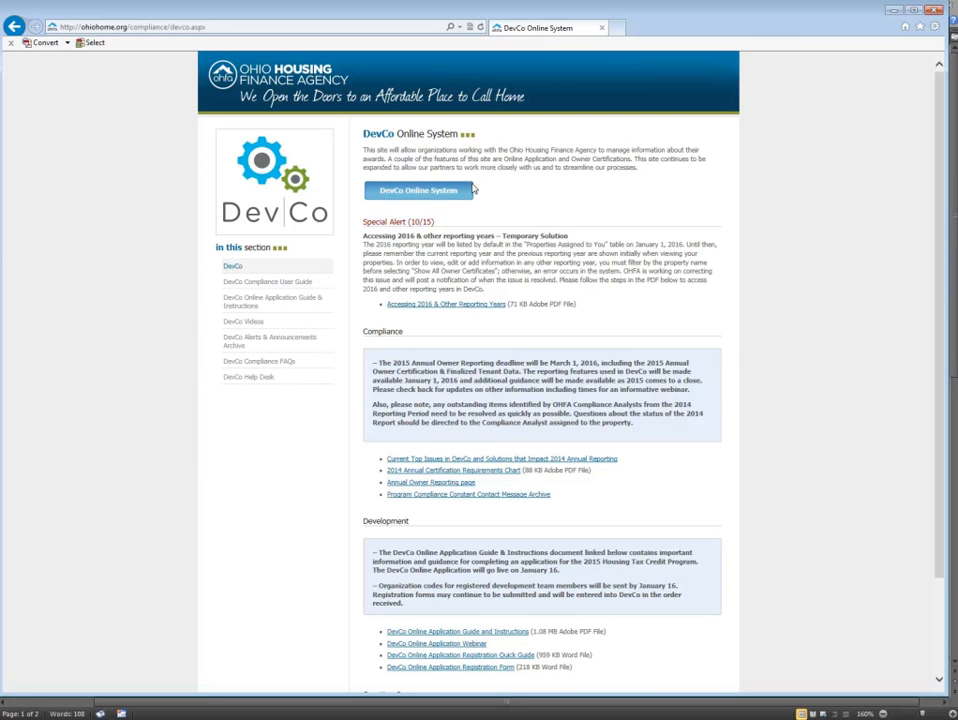
pyautogui.click(448, 195)
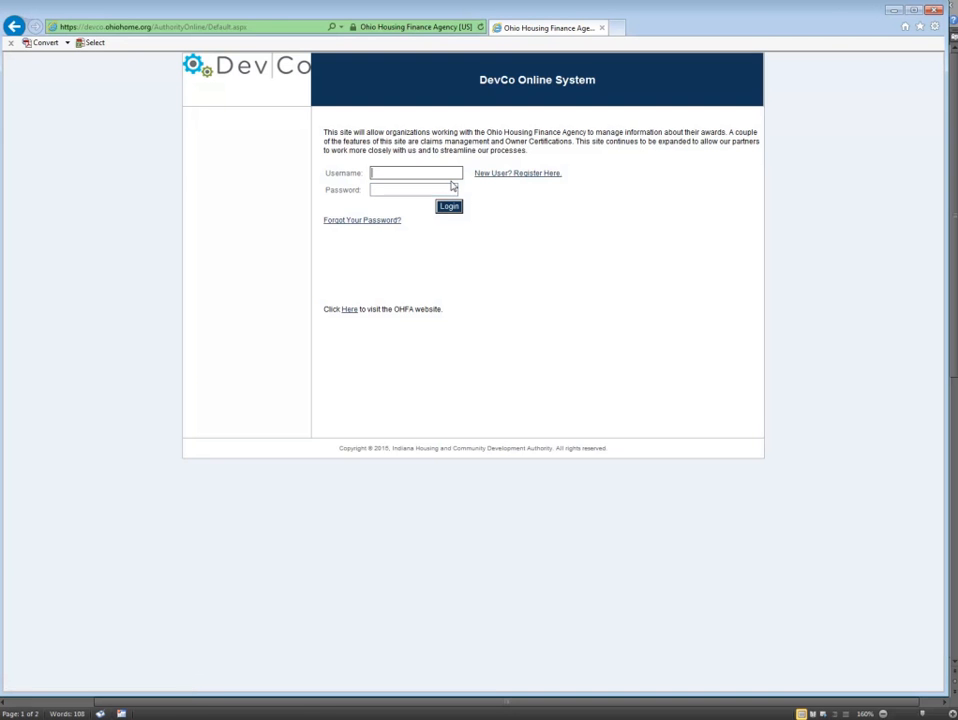
pyautogui.click(411, 173)
pyautogui.write('housinglocator')
pyautogui.press('Tab')
pyautogui.write('************')
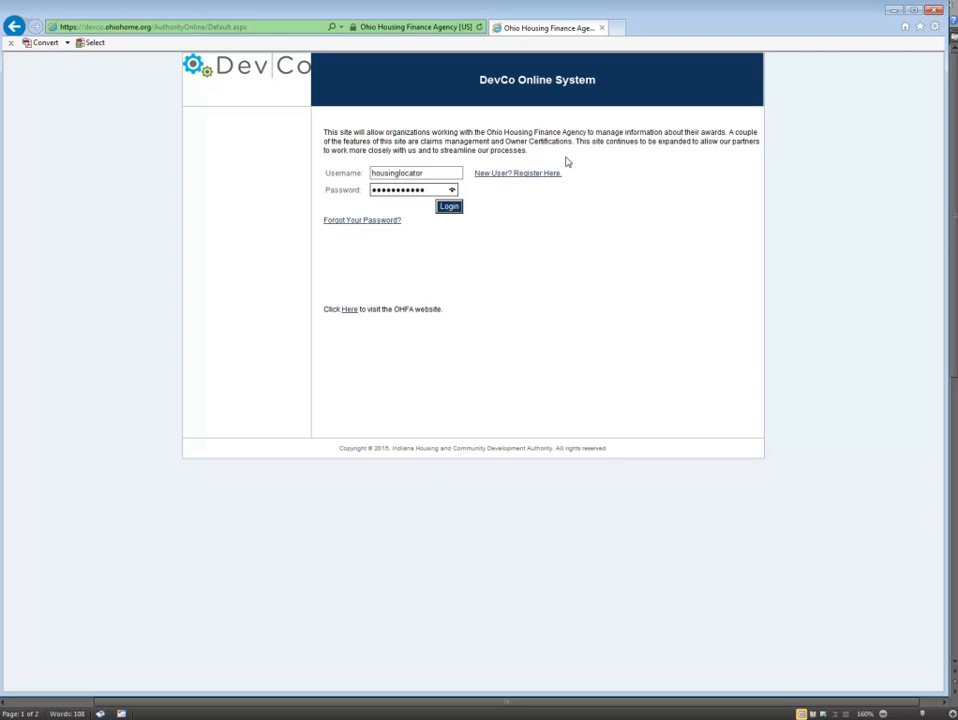
pyautogui.click(445, 208)
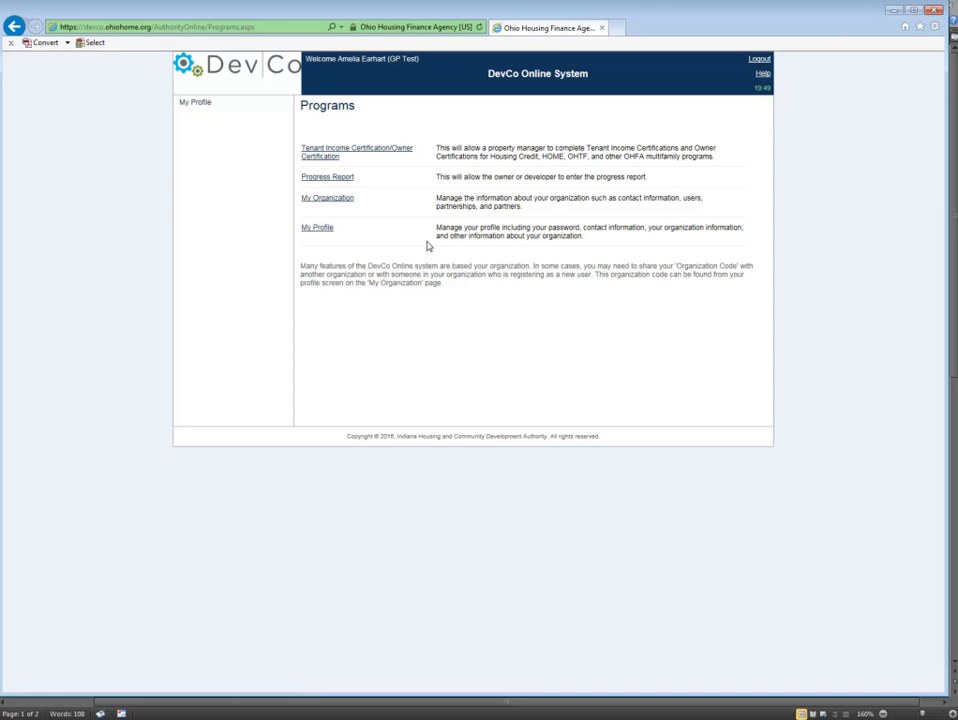
# Open the Tenant Income Certification/Owner Certification program and filter the assigned properties by the name "salm".
pyautogui.click(397, 151)
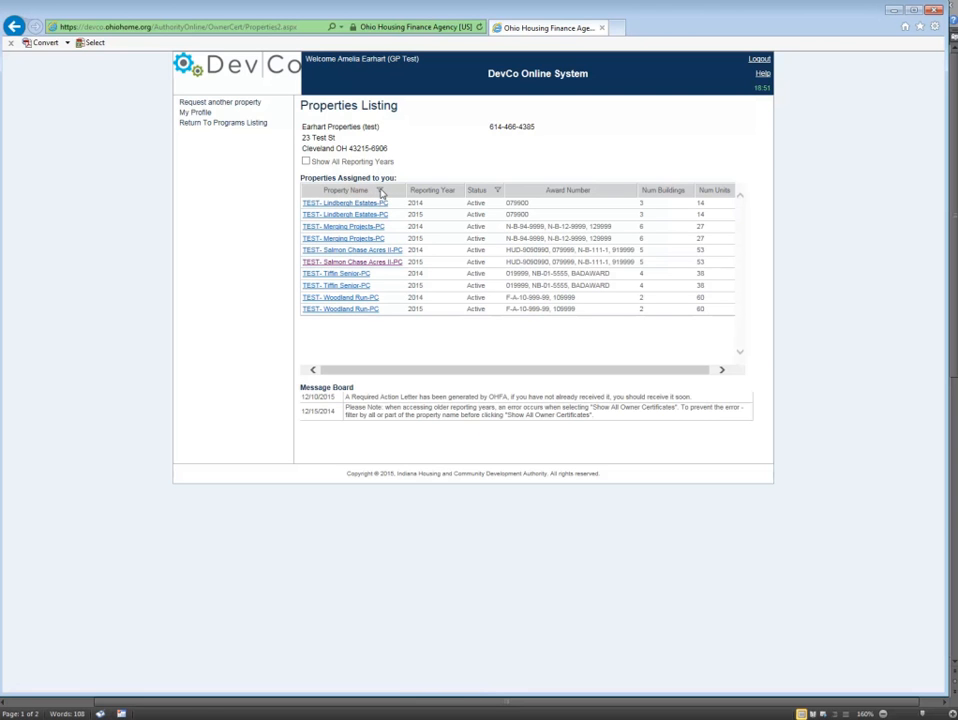
pyautogui.click(380, 192)
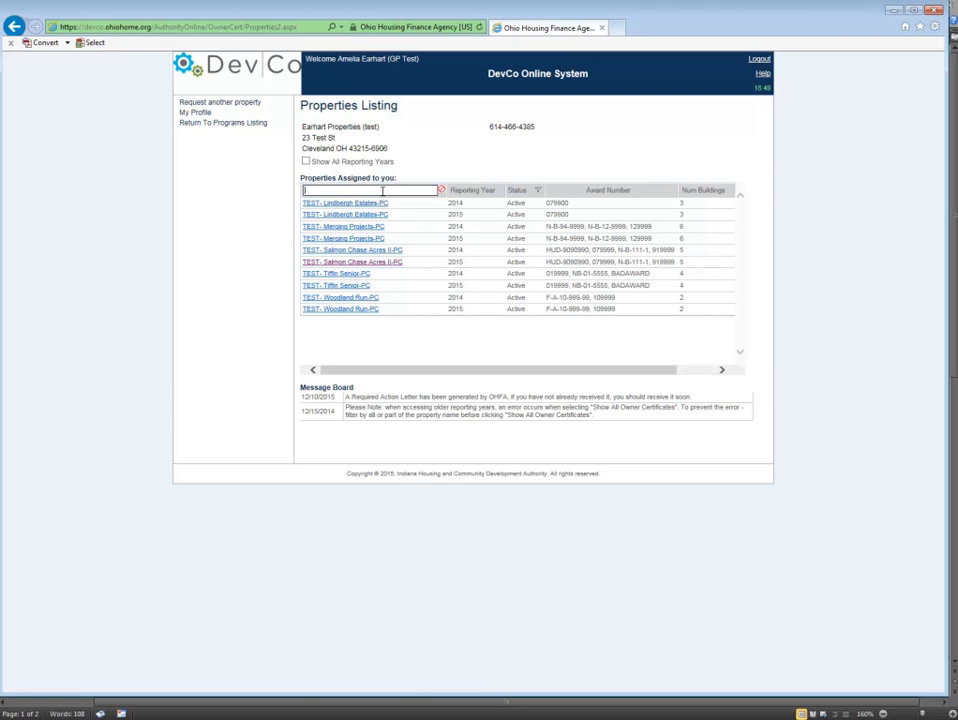
pyautogui.write('salmon')
pyautogui.press('Return')
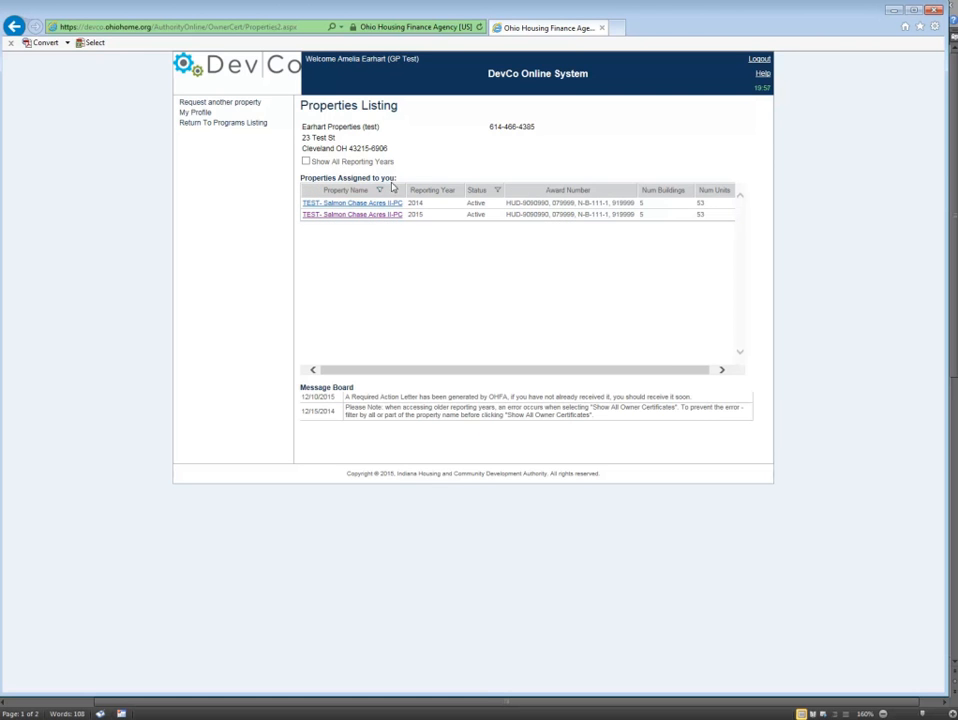
# Show all reporting years and open the 2015 record of TEST- Salmon Chase Acres II-PC.
pyautogui.click(306, 162)
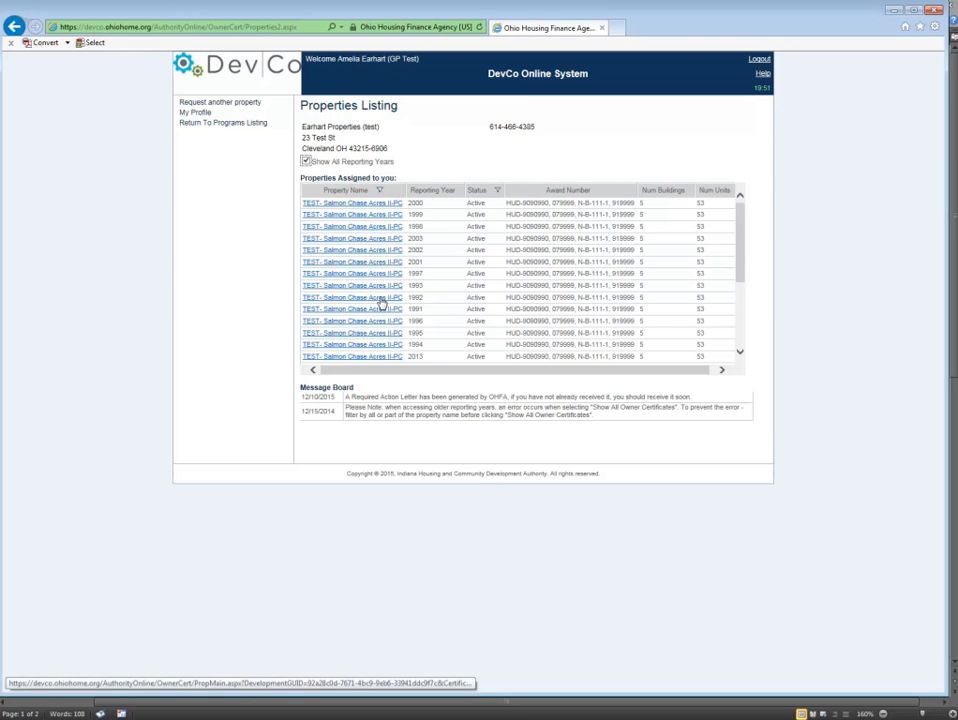
pyautogui.scroll(-3, 381, 301)
pyautogui.scroll(-3, 381, 301)
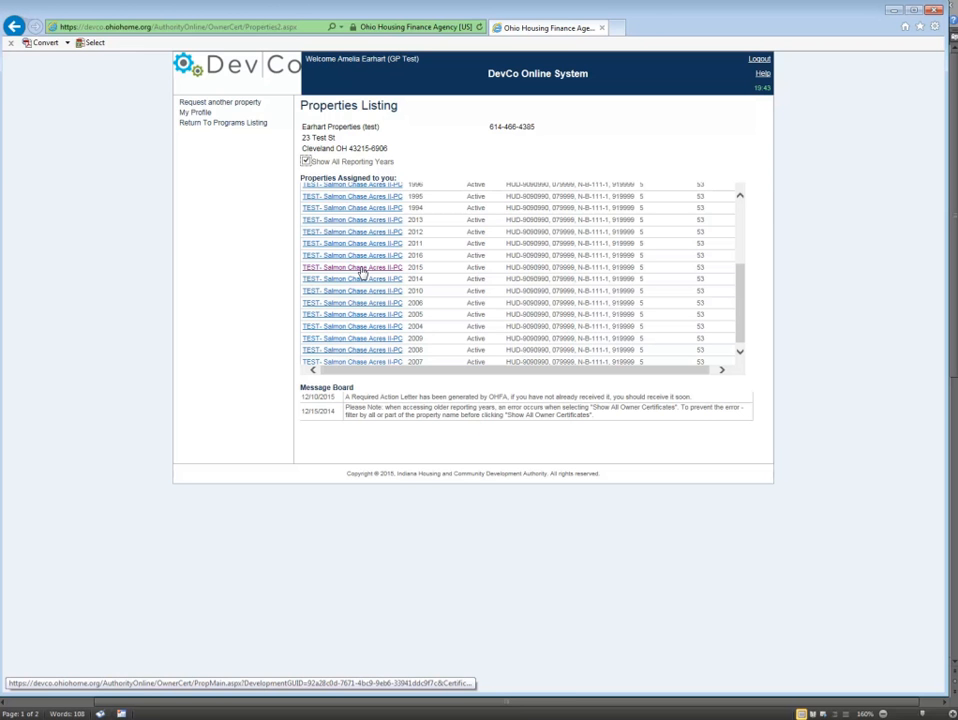
pyautogui.click(362, 268)
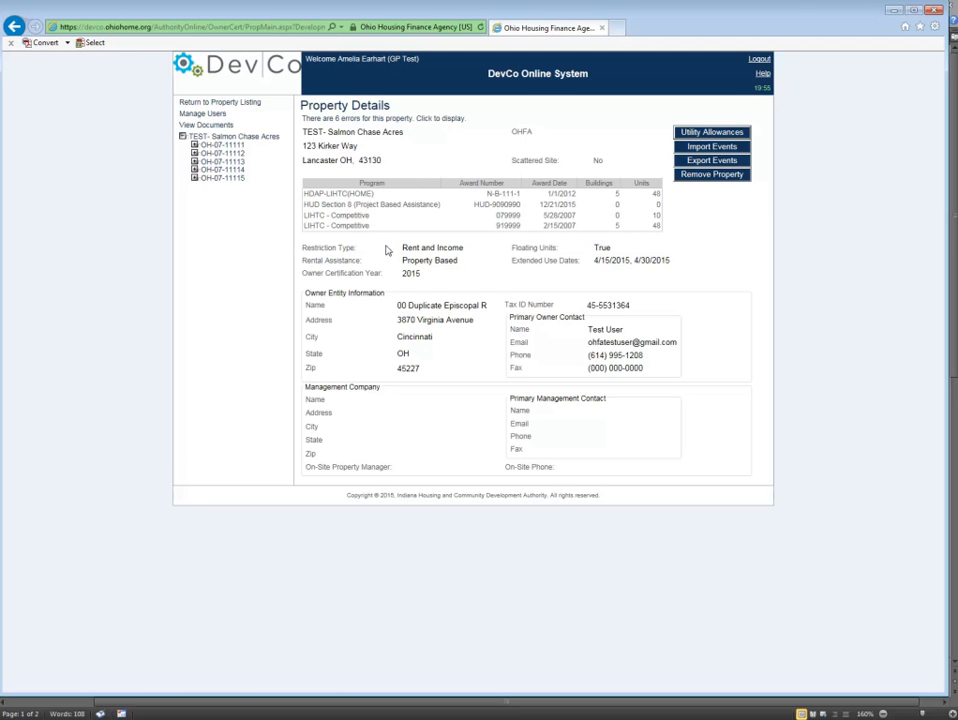
pyautogui.rightClick(570, 388)
pyautogui.click(530, 428)
# Expand buildings OH-07-11111, OH-07-11112 and OH-07-11113 in the property tree, and show the events of units 2 and 3 in OH-07-11113.
pyautogui.click(195, 145)
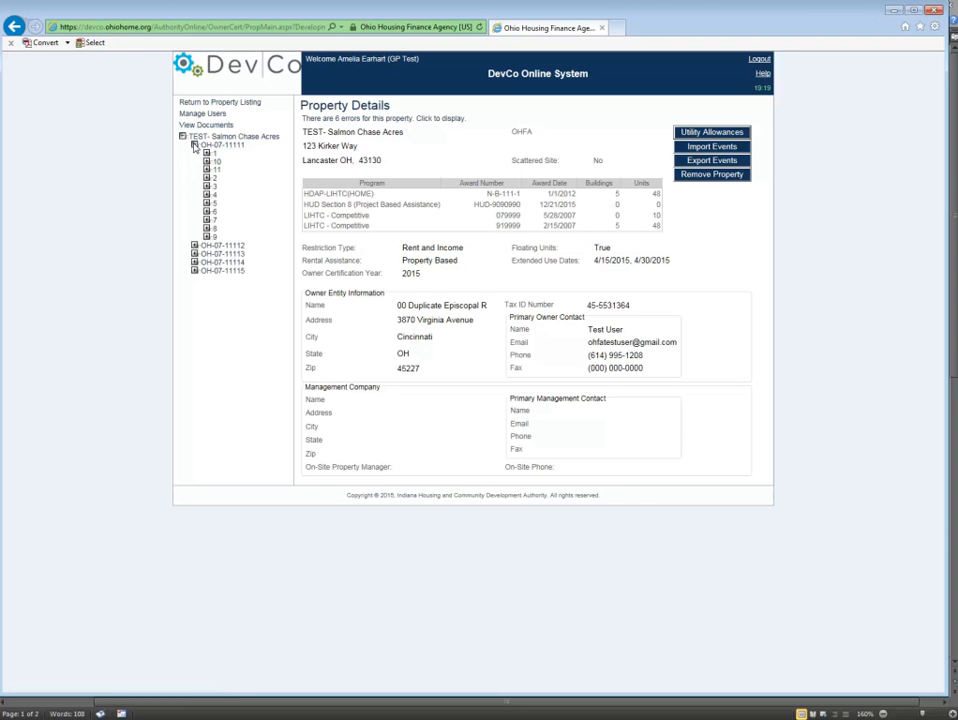
pyautogui.click(194, 245)
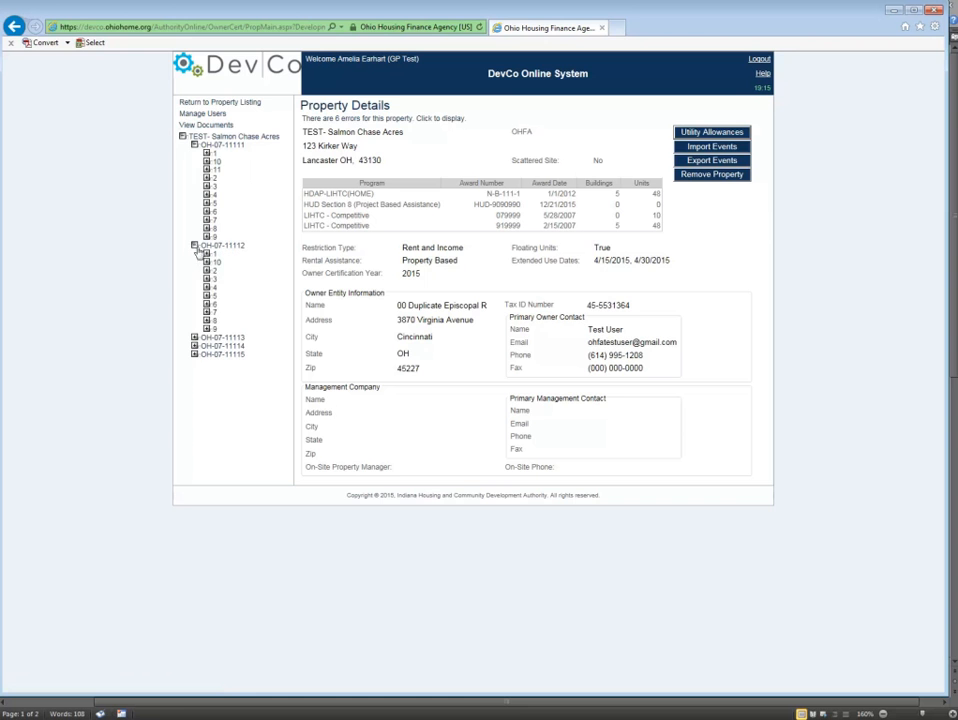
pyautogui.click(194, 338)
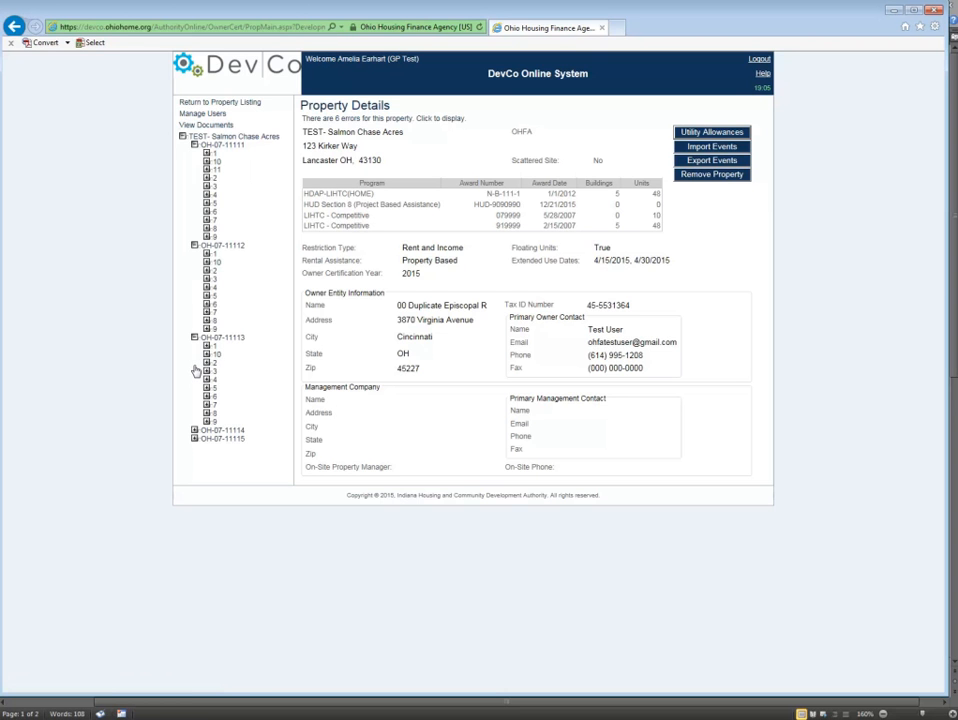
pyautogui.click(206, 363)
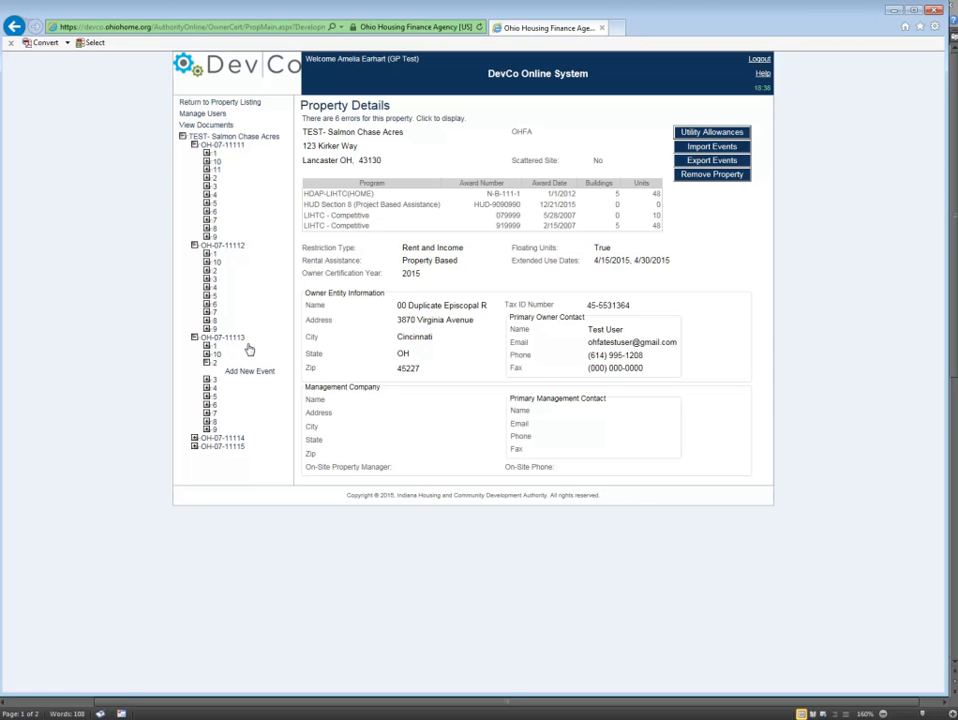
pyautogui.click(213, 381)
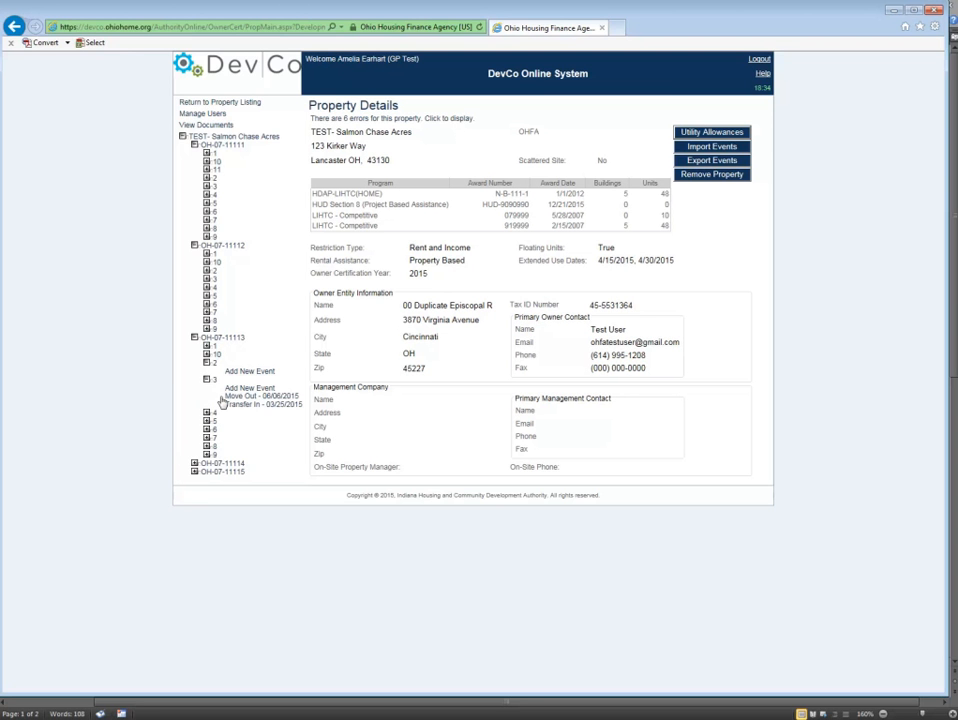
# View the event details of unit 3 in building OH-07-11113, including its Transfer In of 03/25/2015, and the unit's information.
pyautogui.click(245, 397)
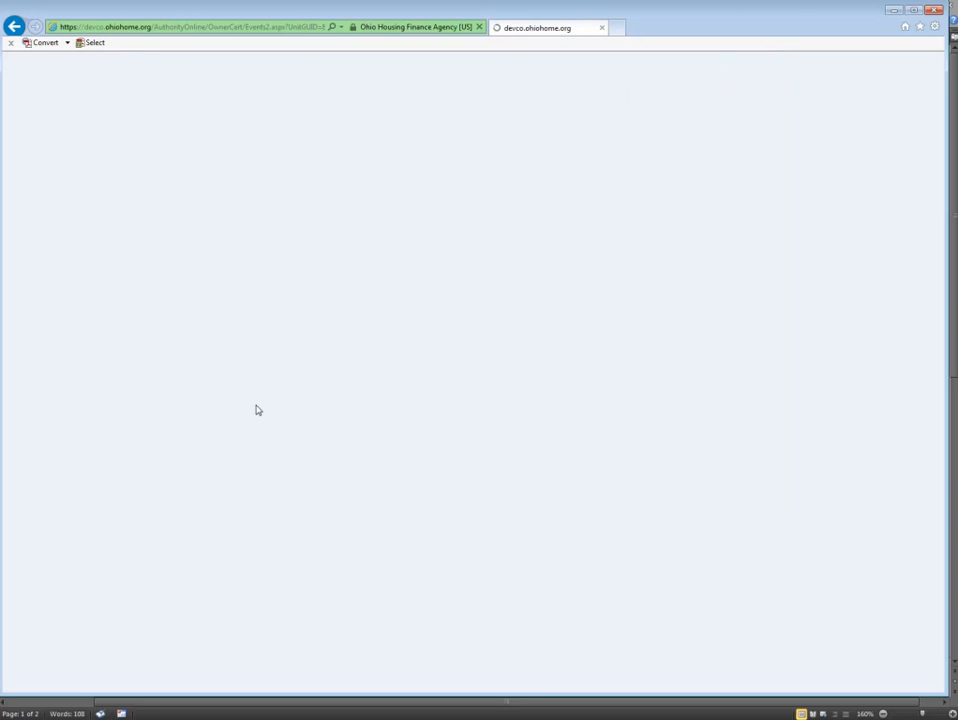
pyautogui.click(177, 221)
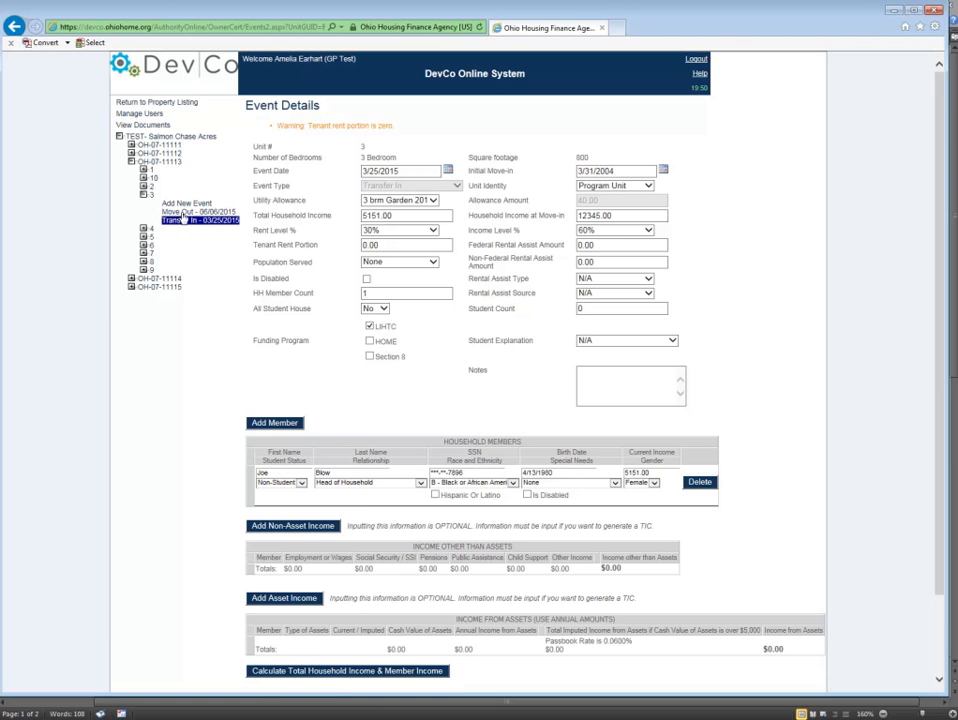
pyautogui.click(151, 196)
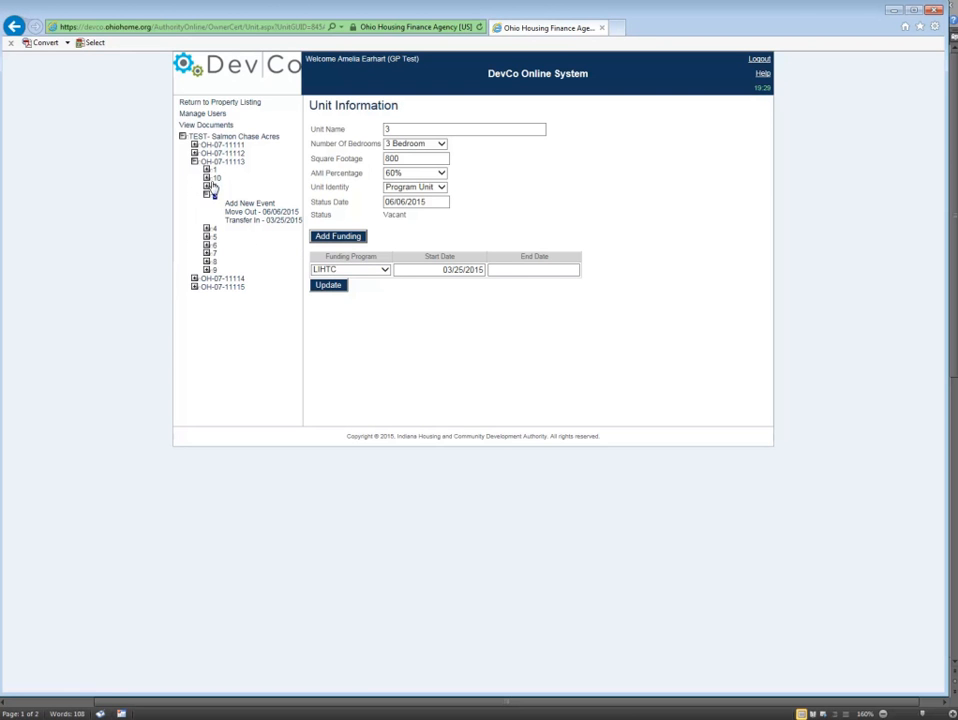
# Start a new event for unit 2 in building OH-07-11112.
pyautogui.click(194, 154)
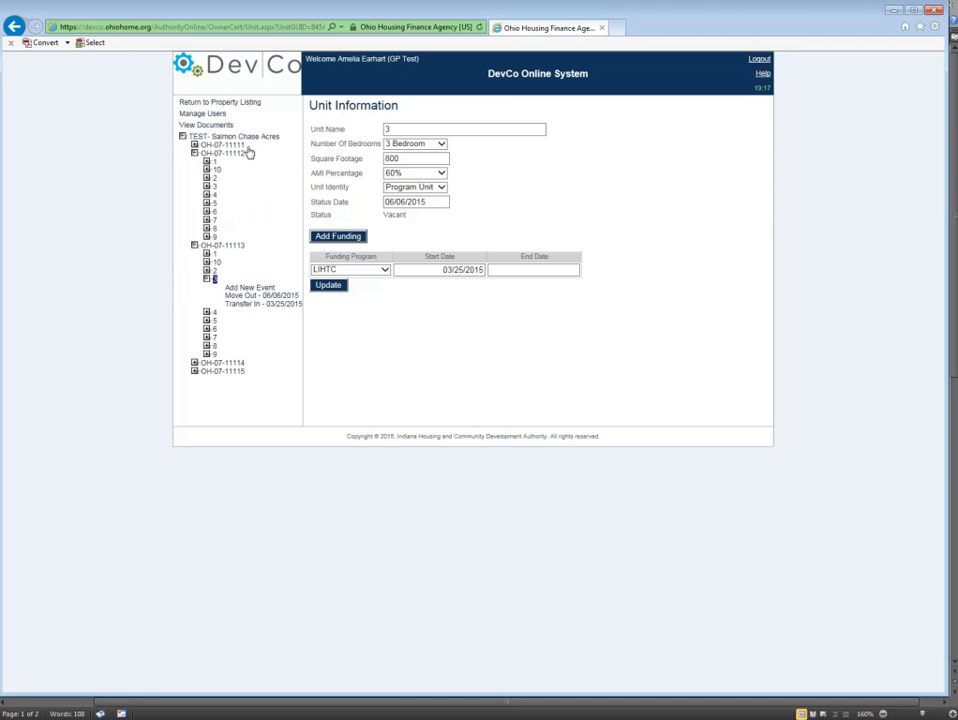
pyautogui.click(213, 179)
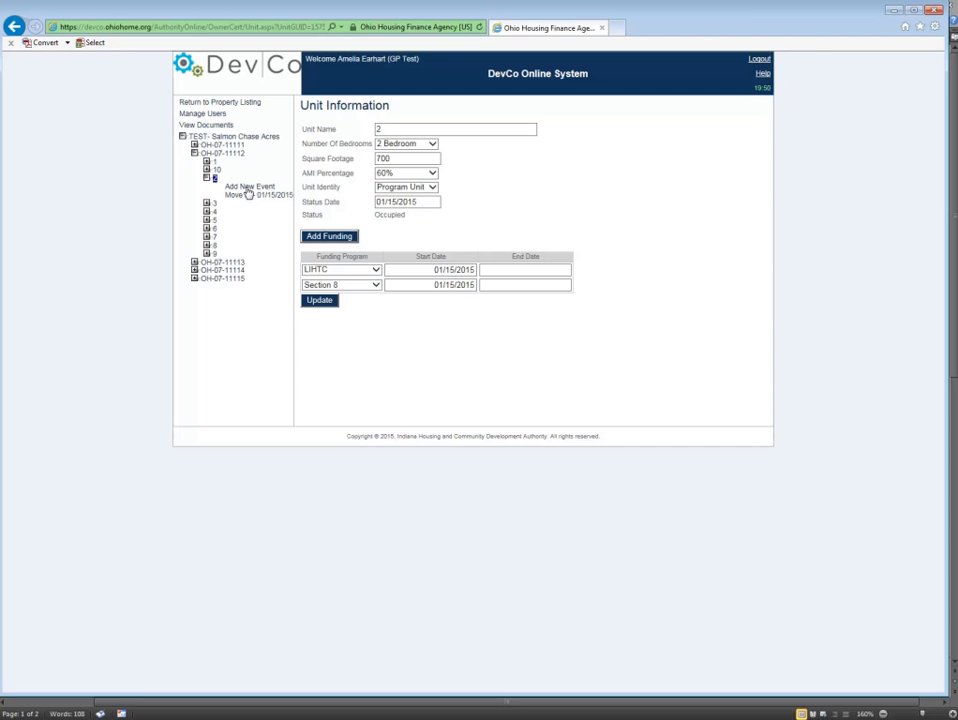
pyautogui.click(249, 190)
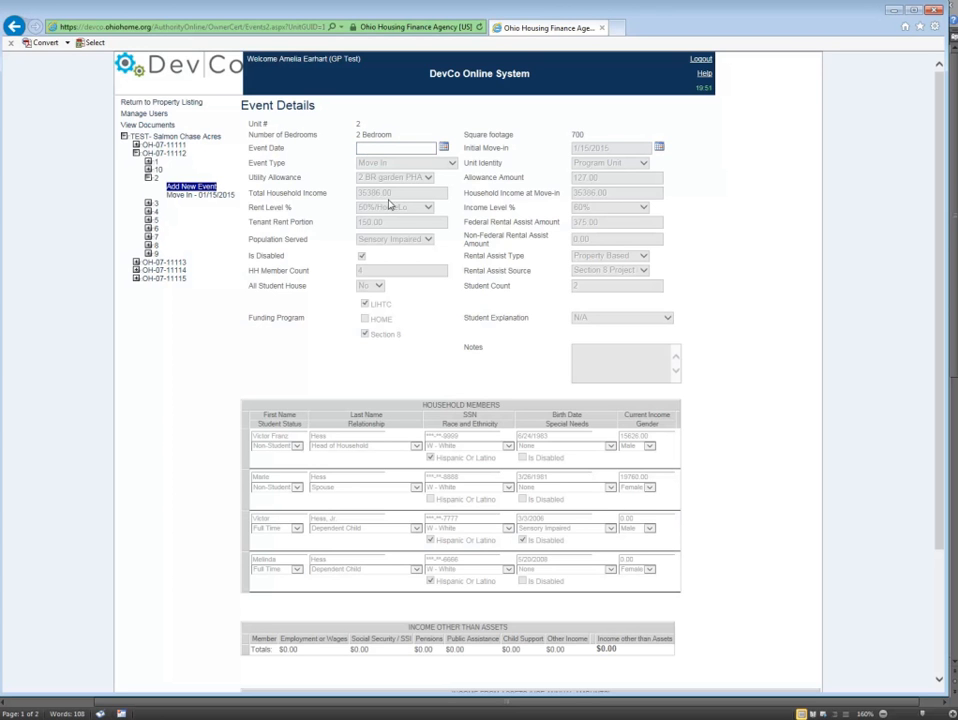
# Review the prefilled details of unit 2's new event and set its event date to 11/30/2015.
pyautogui.scroll(-3, 502, 306)
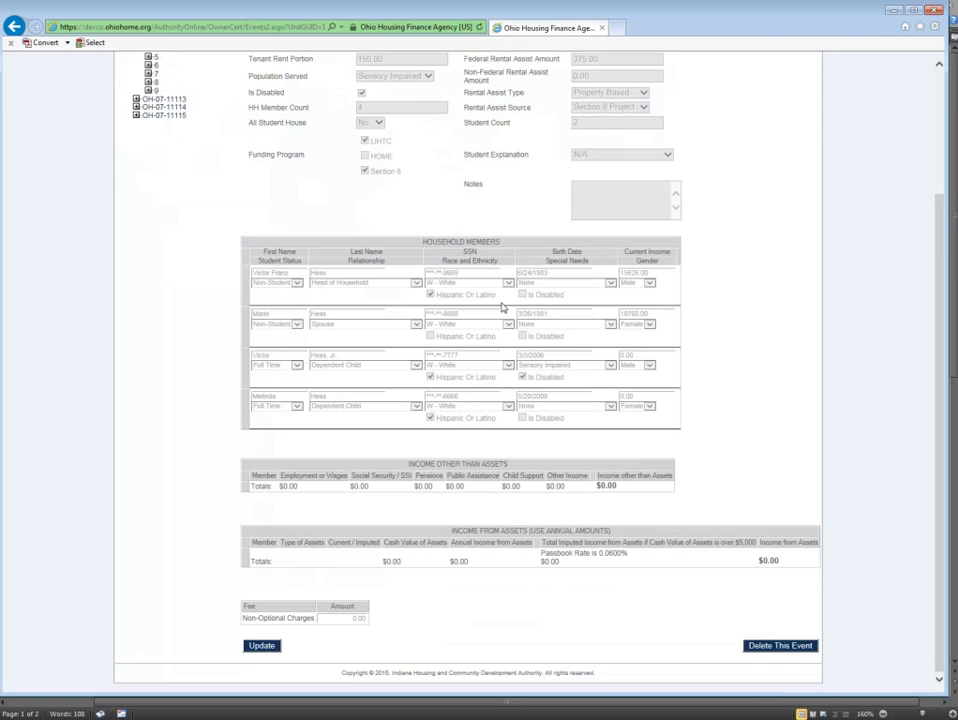
pyautogui.scroll(3, 492, 236)
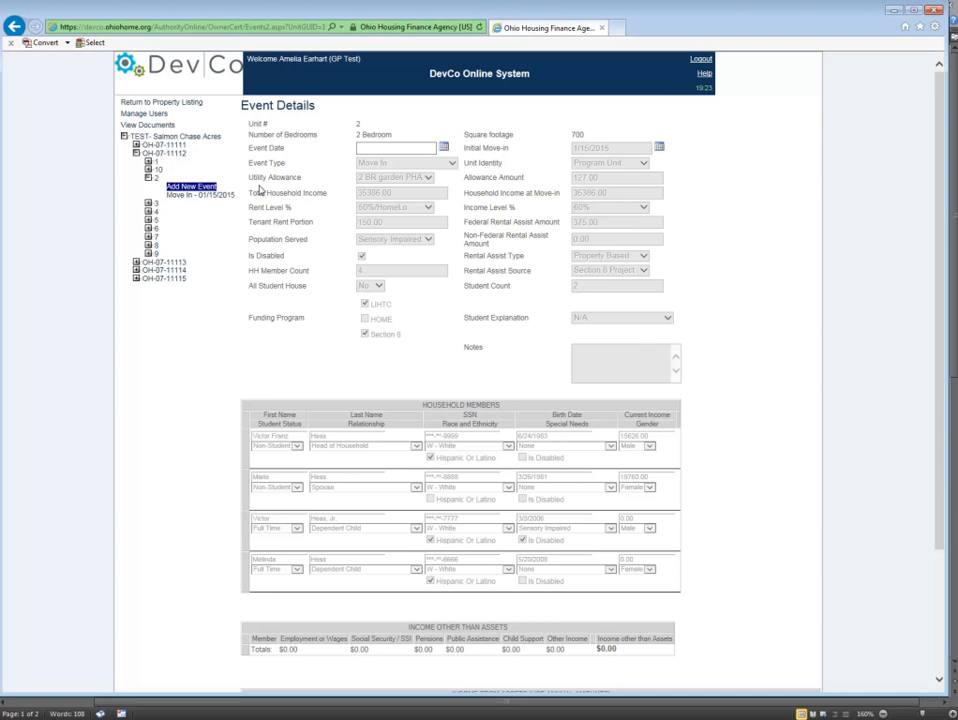
pyautogui.scroll(-3, 539, 295)
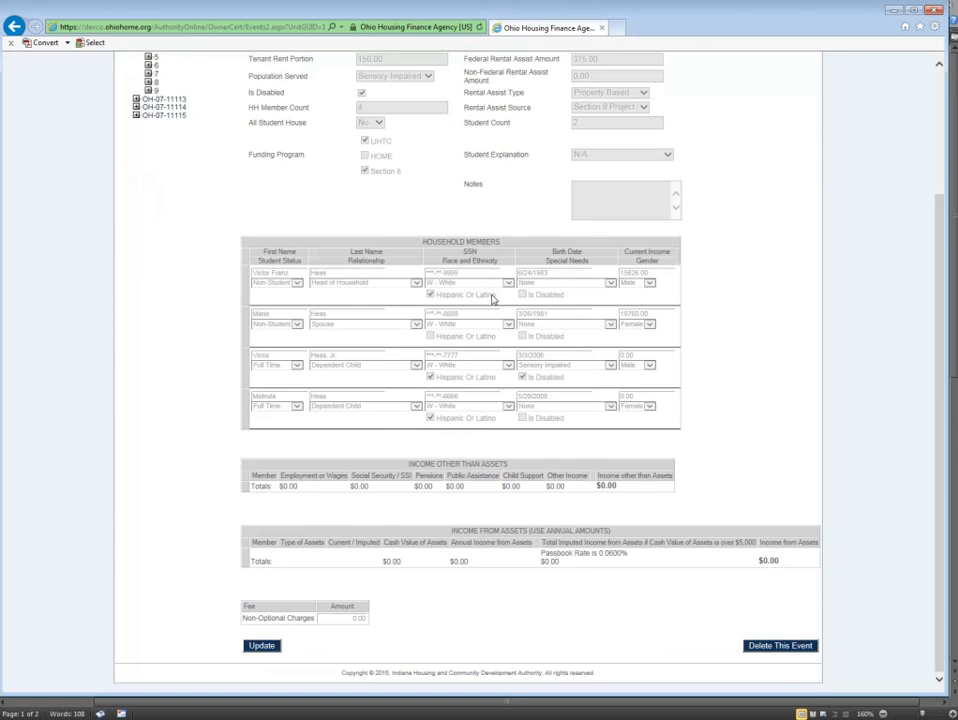
pyautogui.scroll(2, 491, 293)
pyautogui.scroll(1, 490, 293)
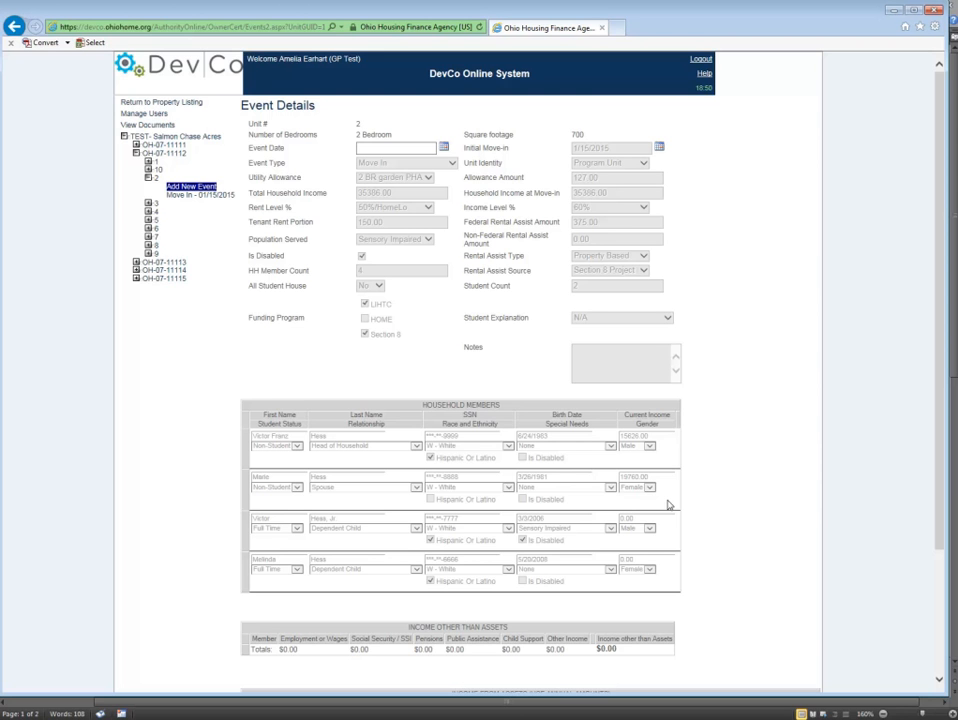
pyautogui.click(379, 147)
pyautogui.write('11/')
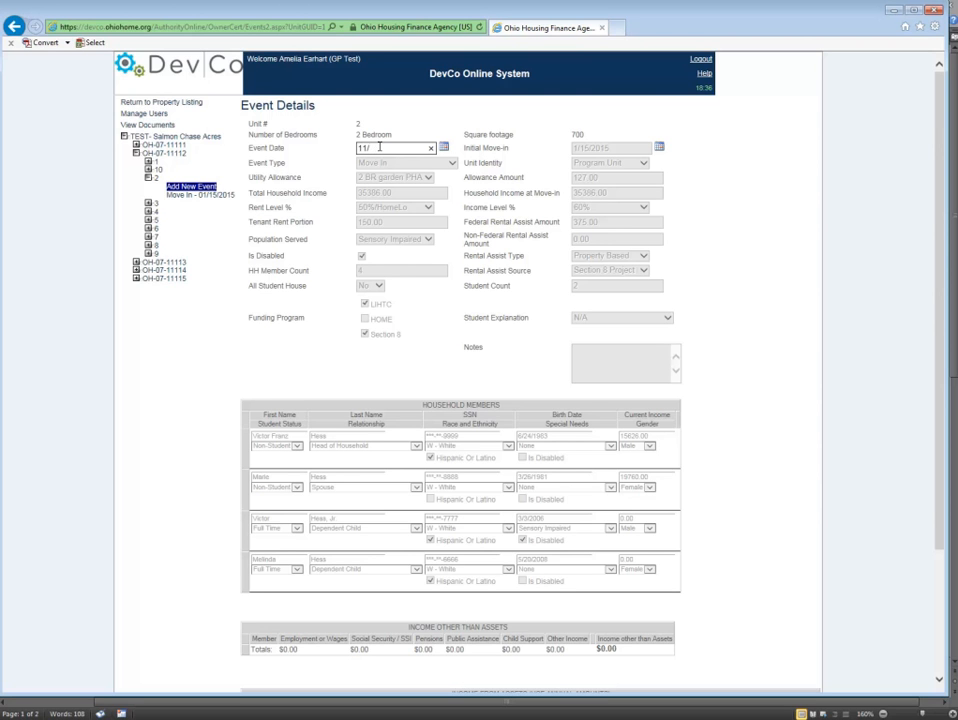
pyautogui.write('30')
pyautogui.write('5')
pyautogui.click(476, 151)
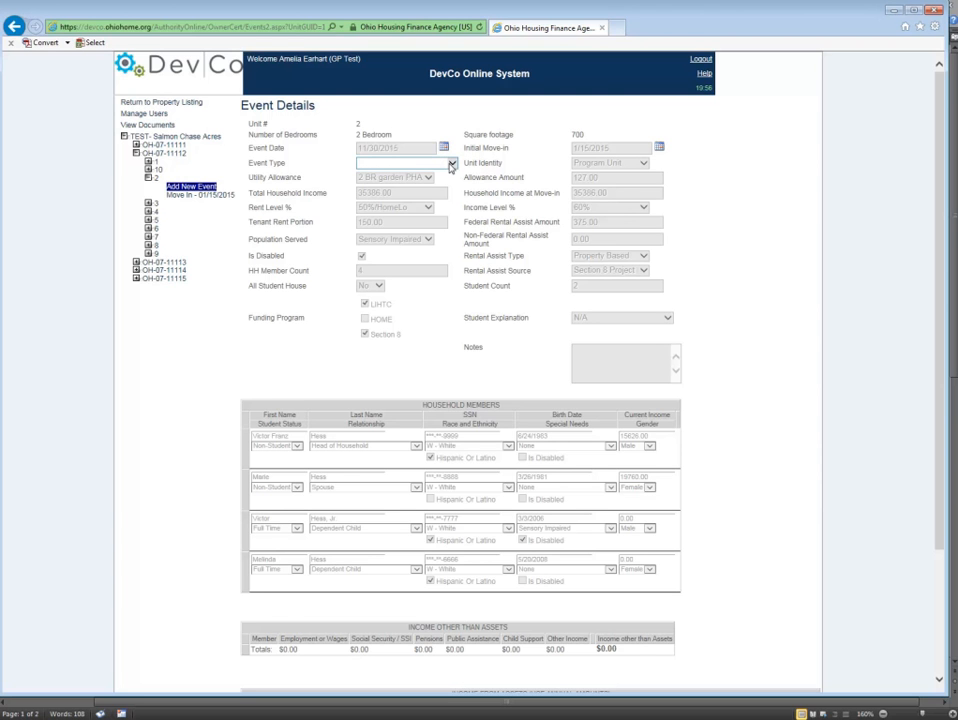
# Make unit 2's new event a Transfer Out to unit 3 of building OH-07-11113 and save it.
pyautogui.click(450, 163)
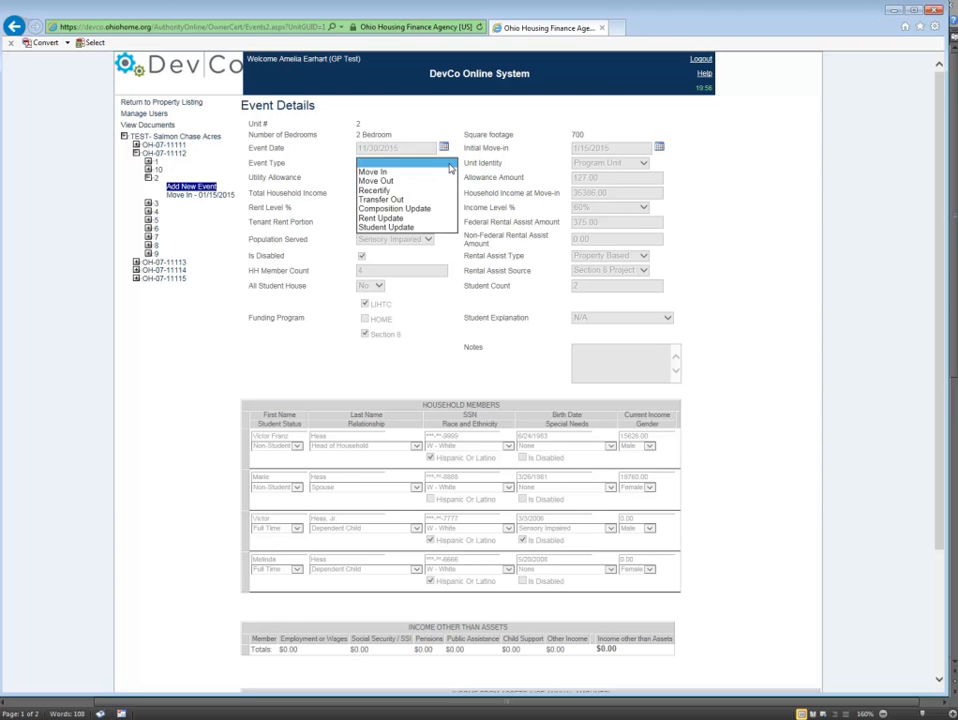
pyautogui.click(431, 200)
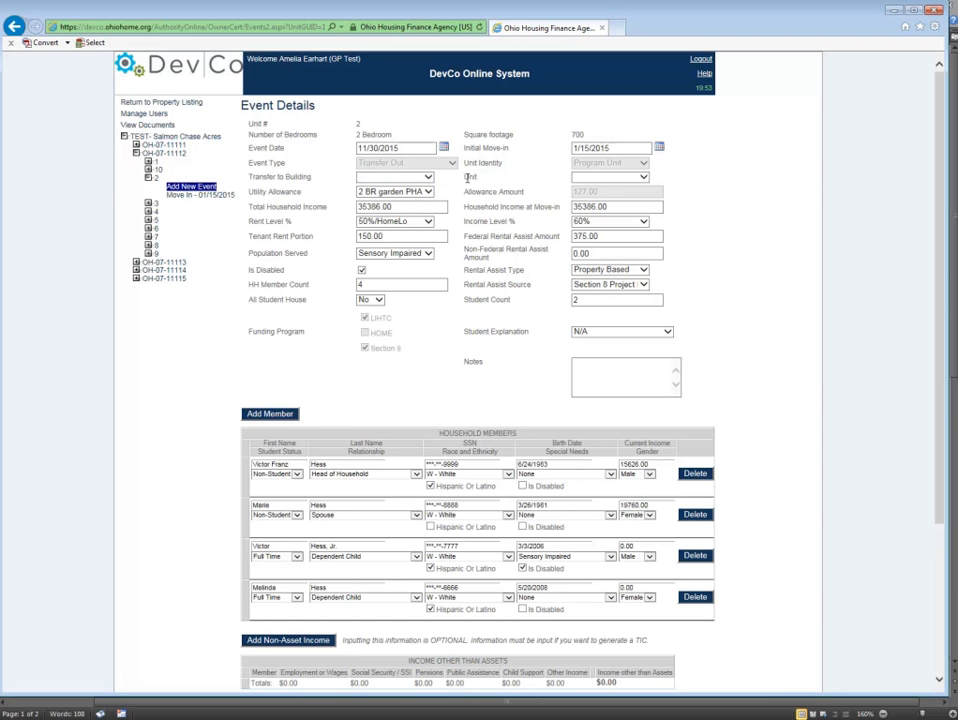
pyautogui.click(427, 177)
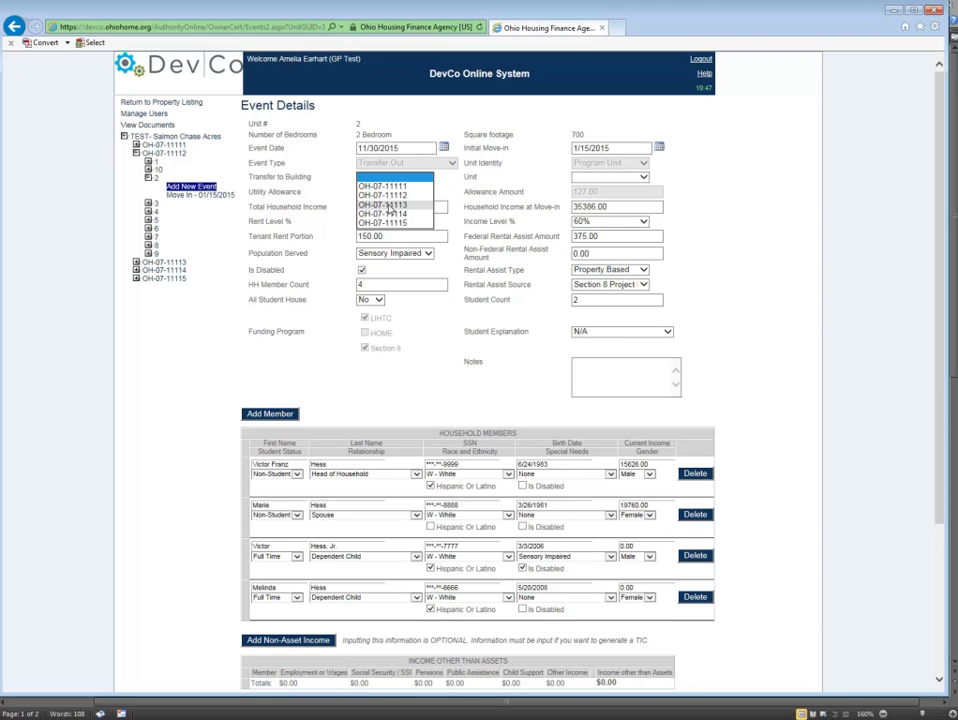
pyautogui.click(389, 207)
pyautogui.click(644, 177)
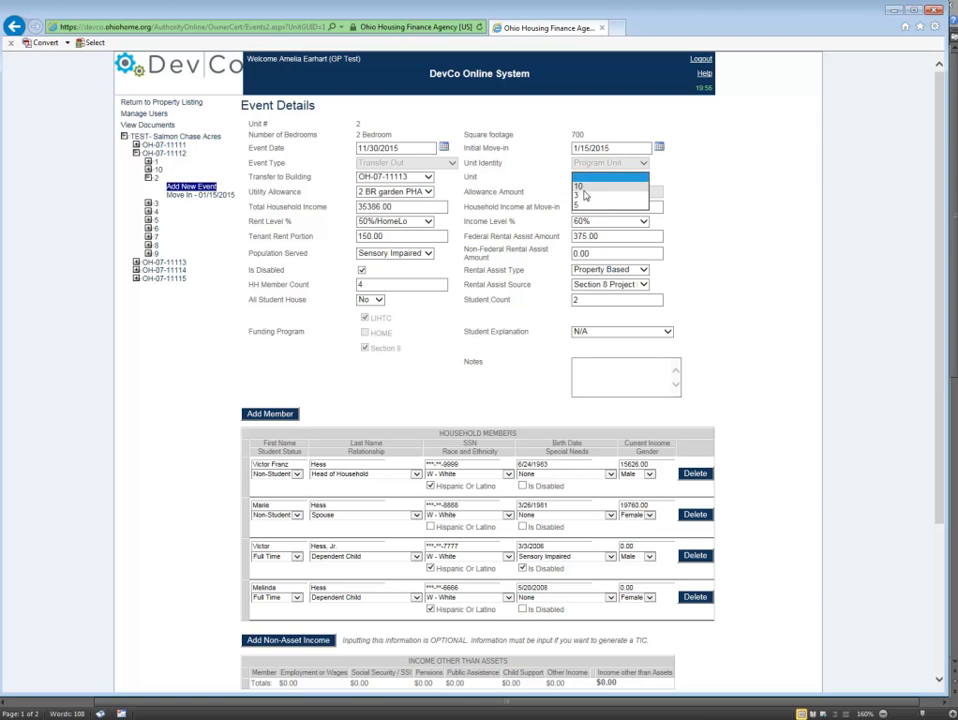
pyautogui.click(578, 195)
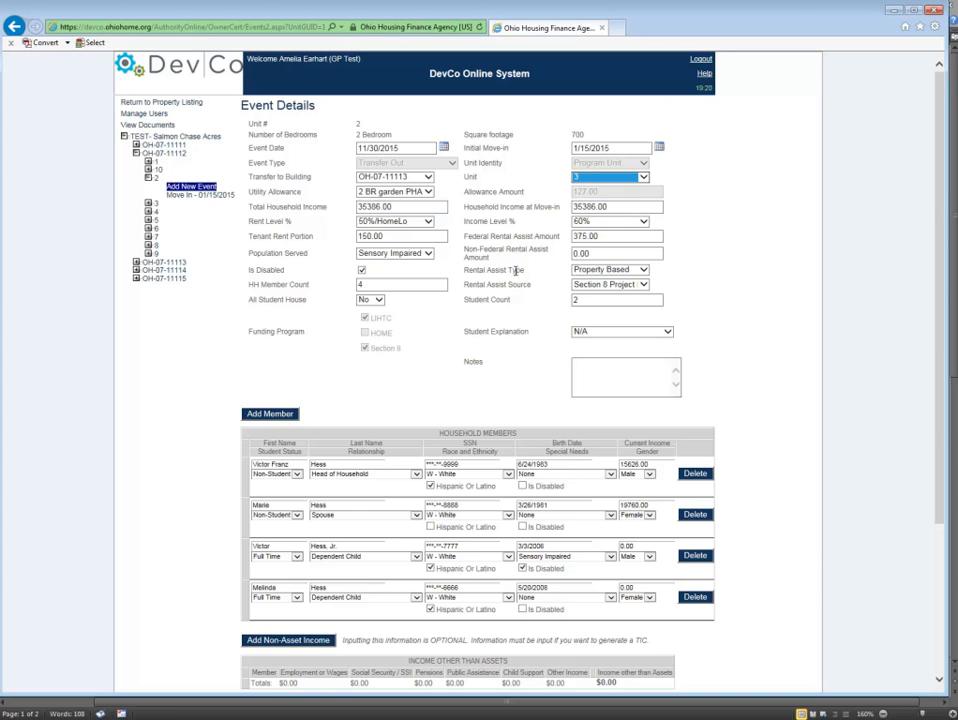
pyautogui.scroll(-4, 387, 210)
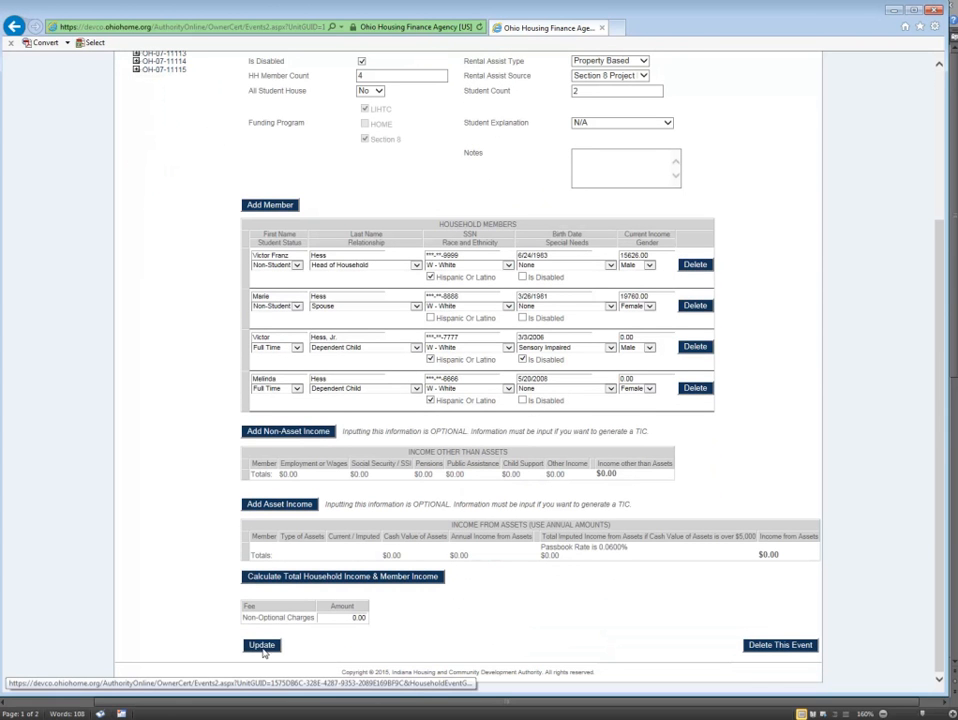
pyautogui.click(260, 648)
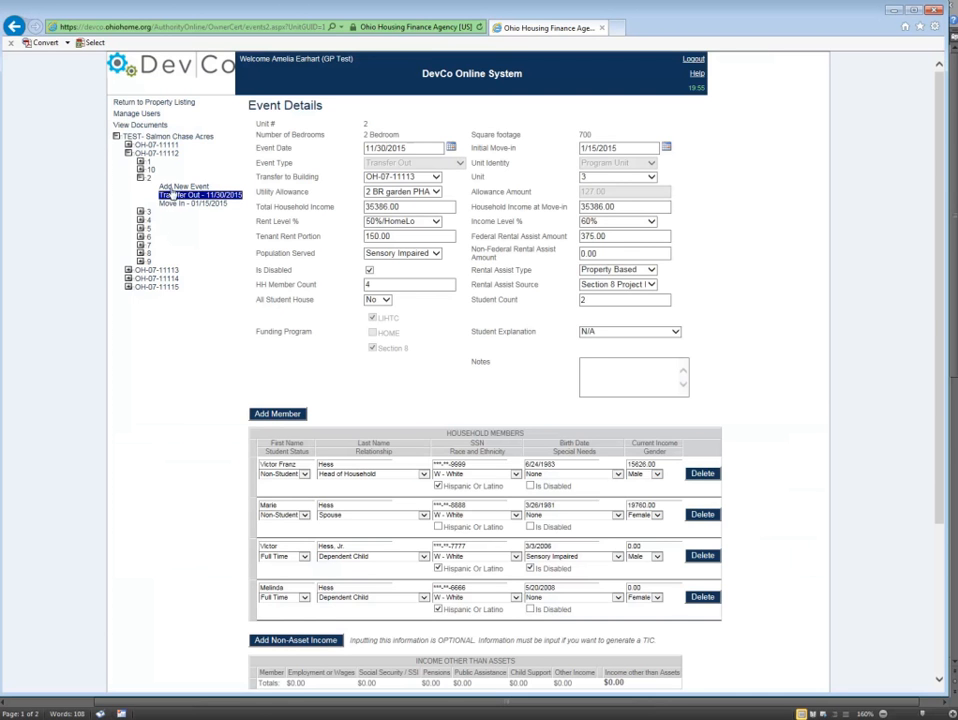
# Open the 11/30/2015 Transfer In event of unit 3 in building OH-07-11113 and look over its form.
pyautogui.click(128, 270)
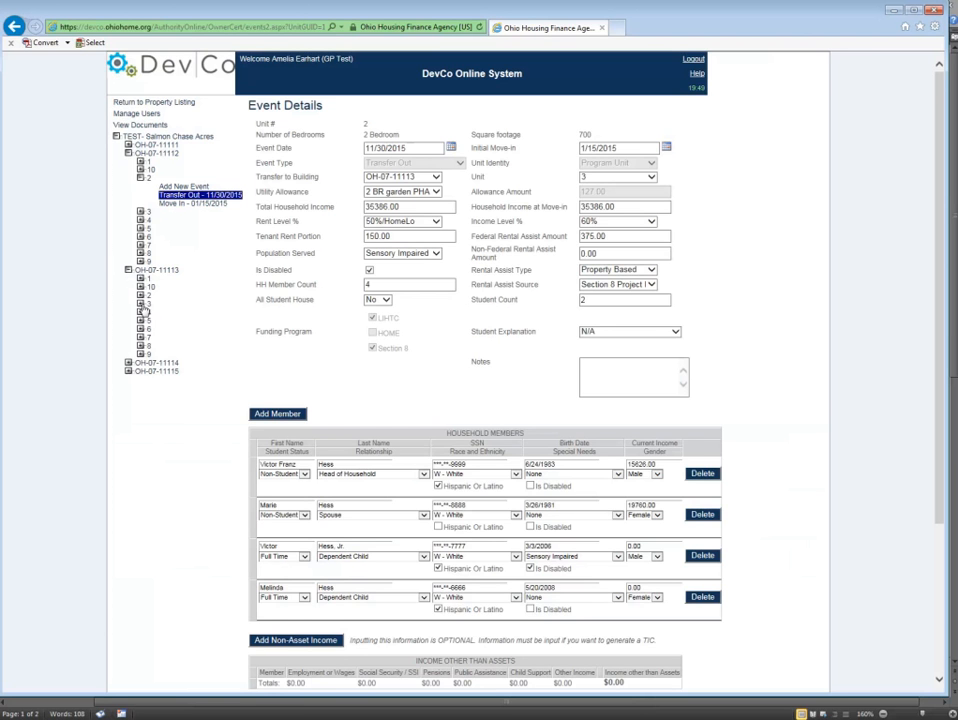
pyautogui.click(141, 303)
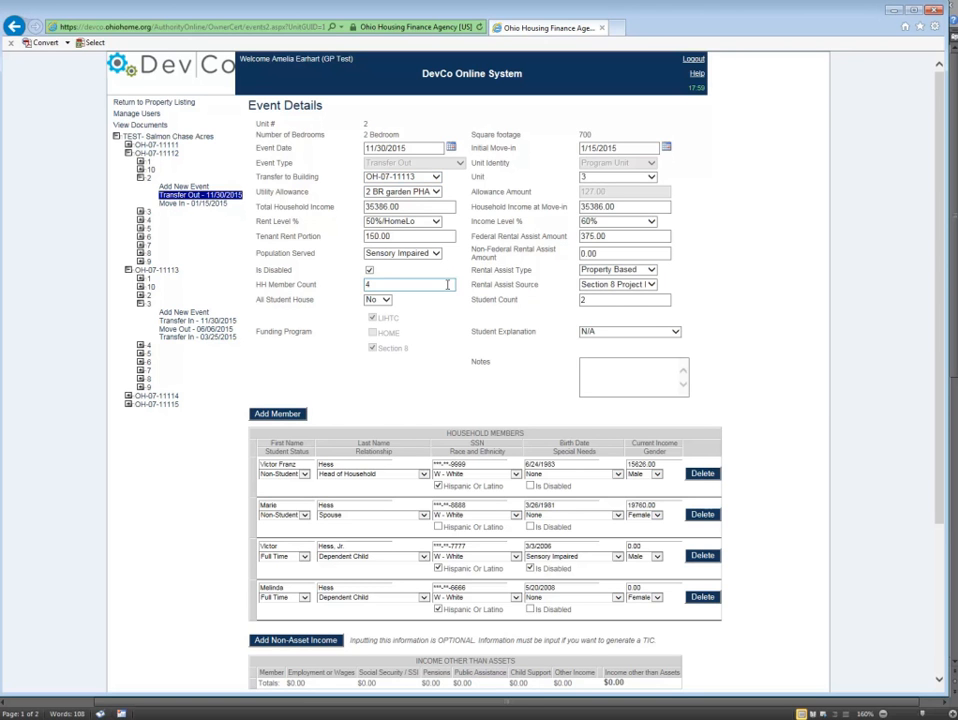
pyautogui.click(144, 245)
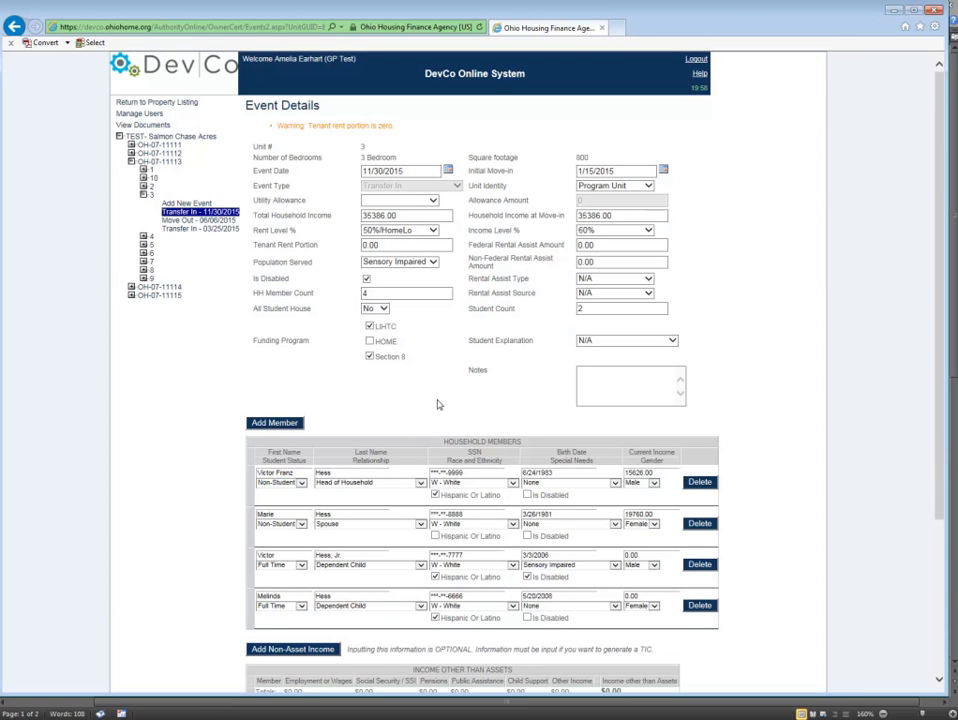
pyautogui.scroll(-2, 433, 380)
pyautogui.scroll(2, 426, 368)
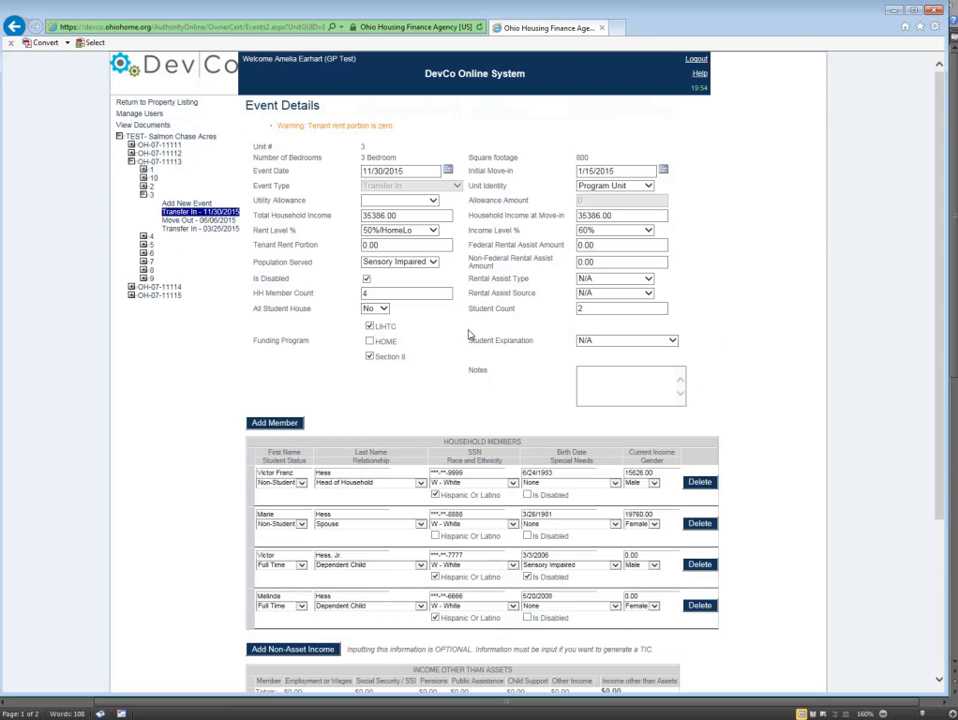
# Check the utility allowance choices for unit 3's Transfer In event and look through the rest of the form.
pyautogui.click(432, 204)
pyautogui.click(408, 204)
pyautogui.click(402, 203)
pyautogui.click(388, 203)
pyautogui.click(435, 202)
pyautogui.click(490, 350)
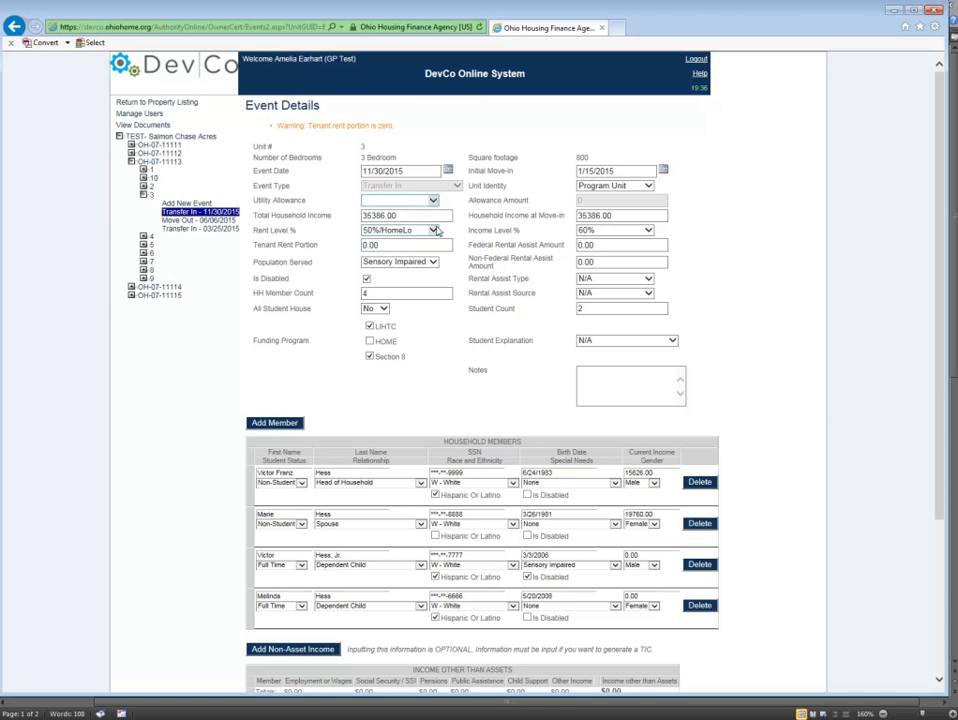
pyautogui.click(434, 200)
pyautogui.click(389, 203)
pyautogui.scroll(-3, 530, 342)
pyautogui.scroll(-1, 557, 334)
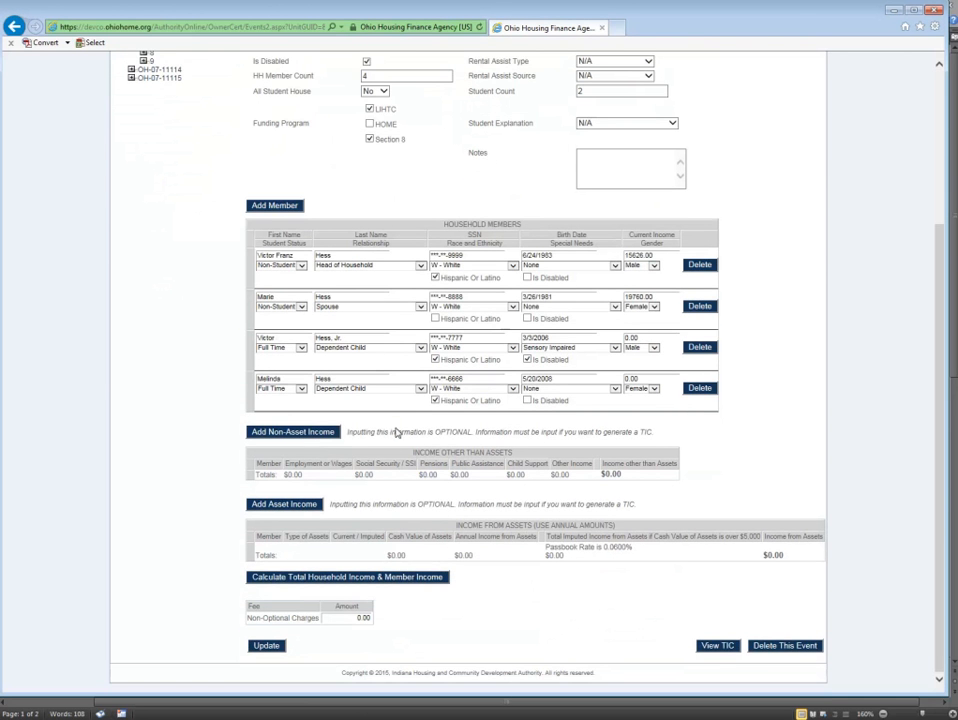
pyautogui.scroll(4, 455, 333)
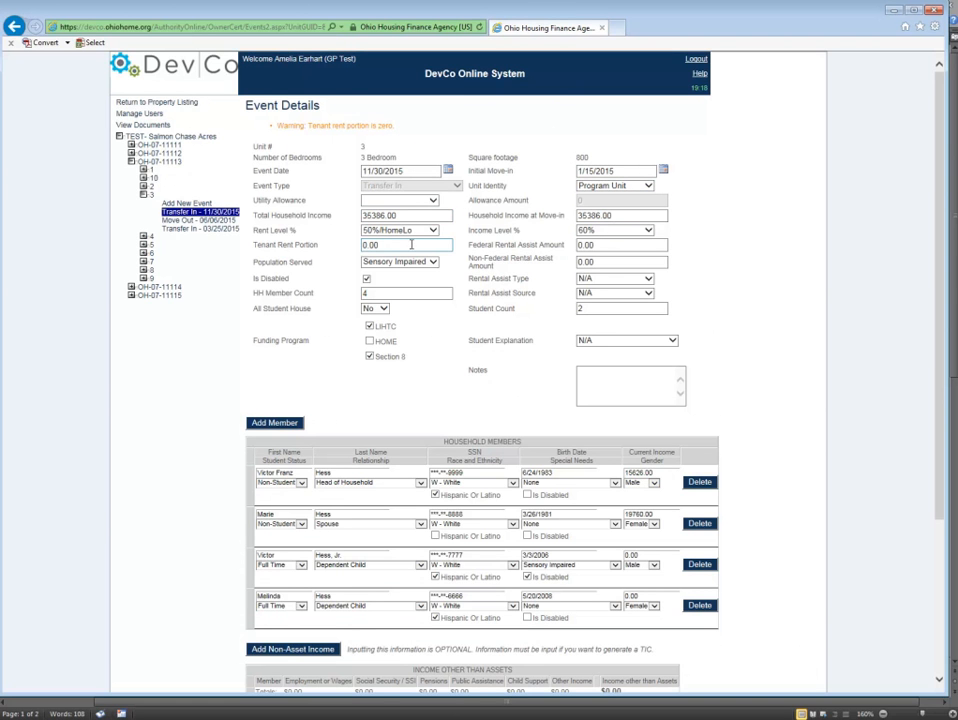
# Set the Transfer In event's federal rental assist amount to 350.00 and its tenant rent portion to 150.
pyautogui.doubleClick(379, 245)
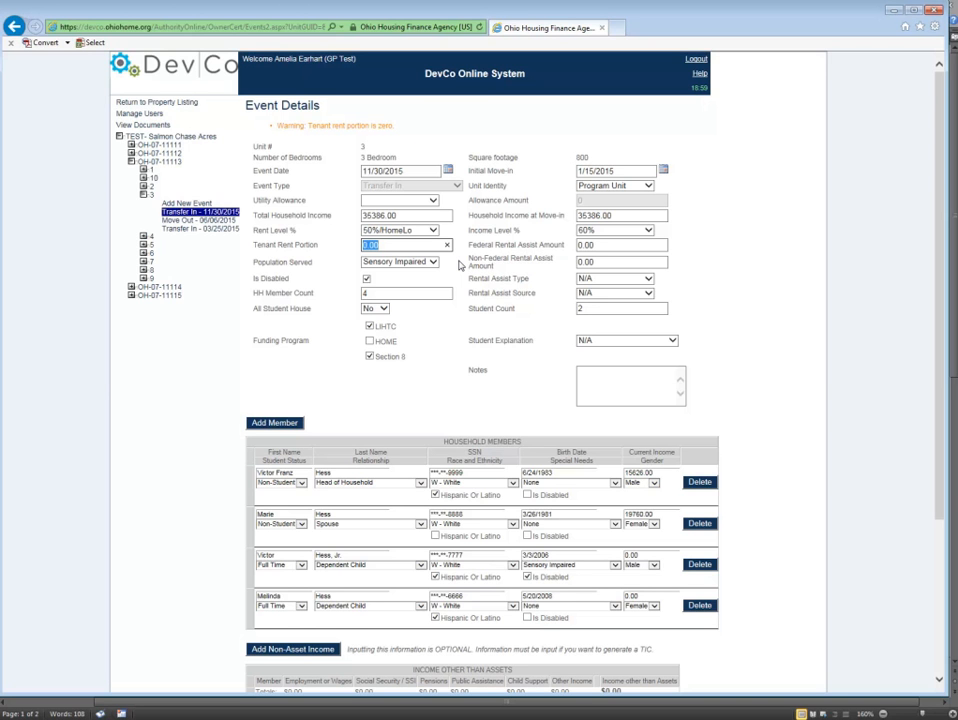
pyautogui.write('3')
pyautogui.moveTo(580, 244); pyautogui.dragTo(565, 244)
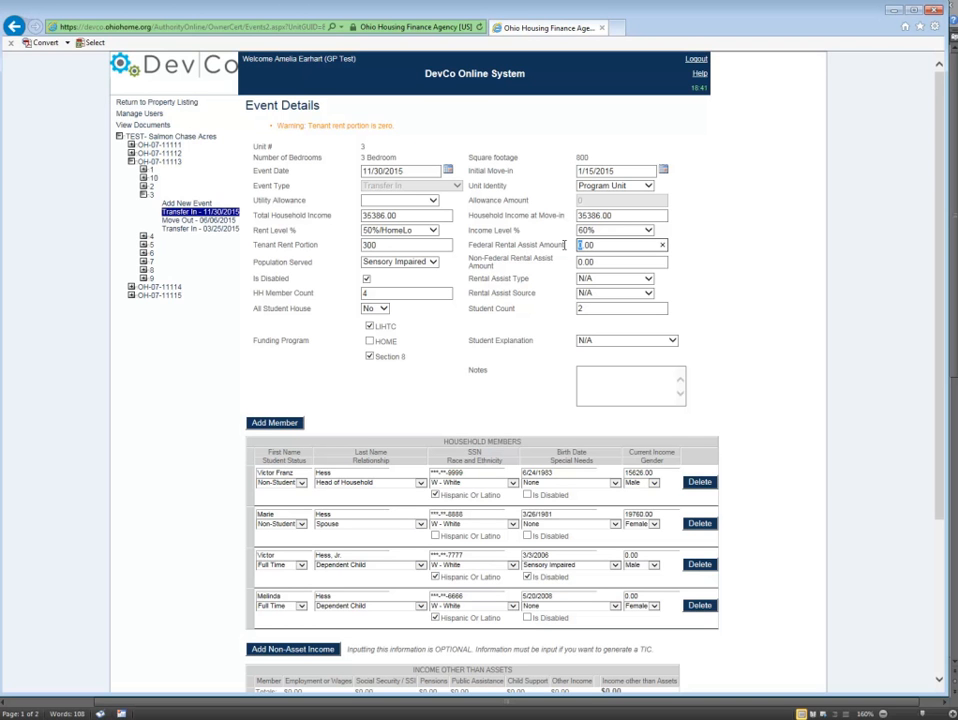
pyautogui.write('35')
pyautogui.moveTo(377, 245); pyautogui.dragTo(355, 244)
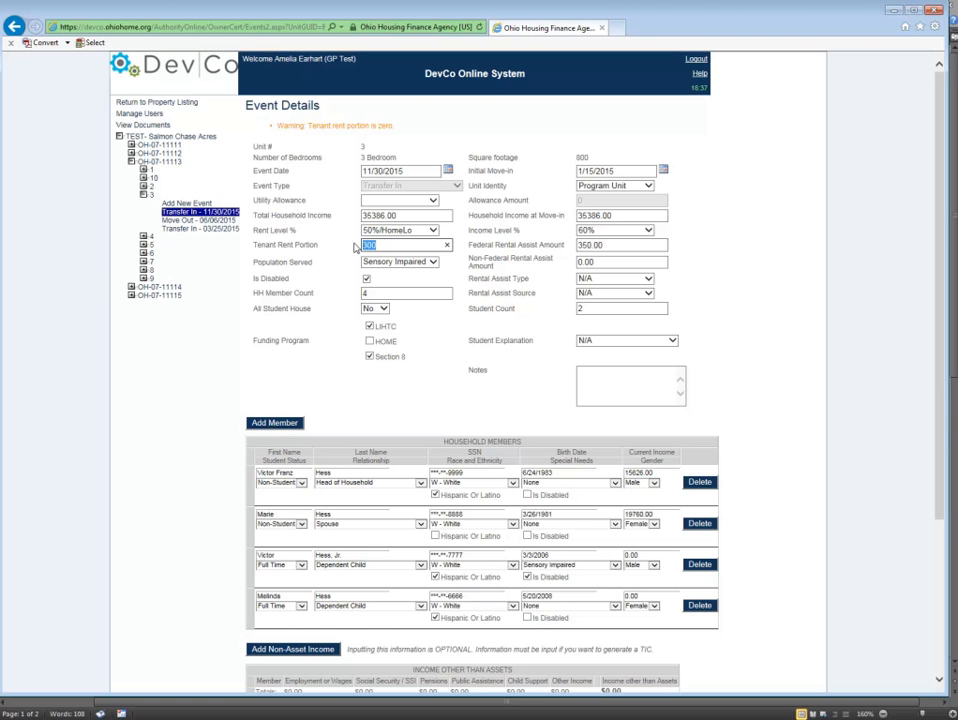
pyautogui.write('150')
pyautogui.click(494, 306)
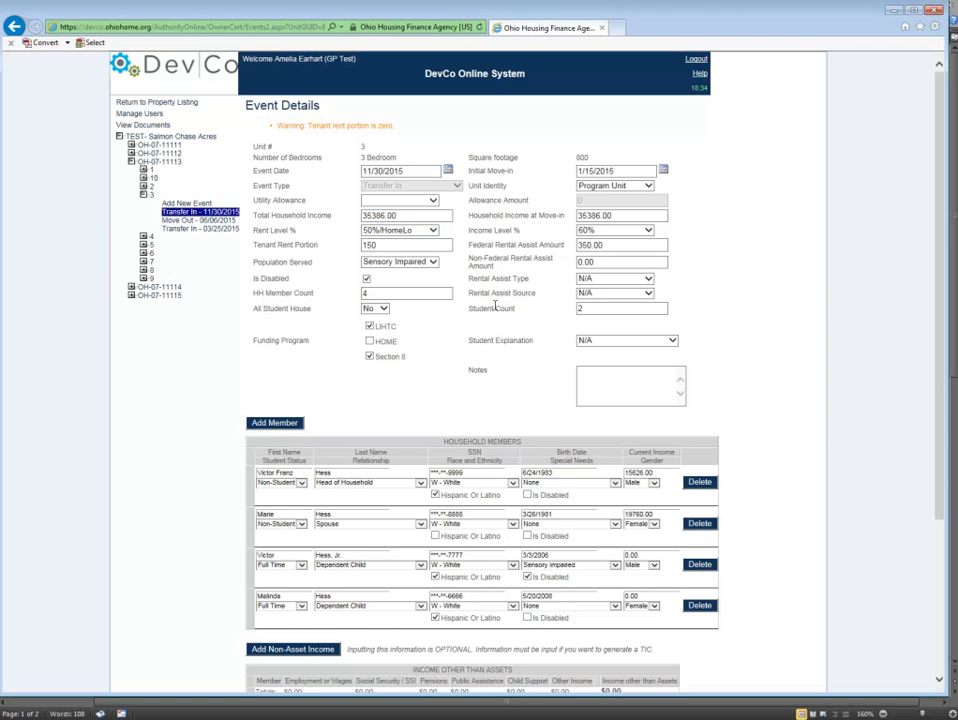
# Set the rental assist type to Property Based and the rental assist source to Section 8 Project Based.
pyautogui.click(616, 279)
pyautogui.click(604, 297)
pyautogui.click(597, 293)
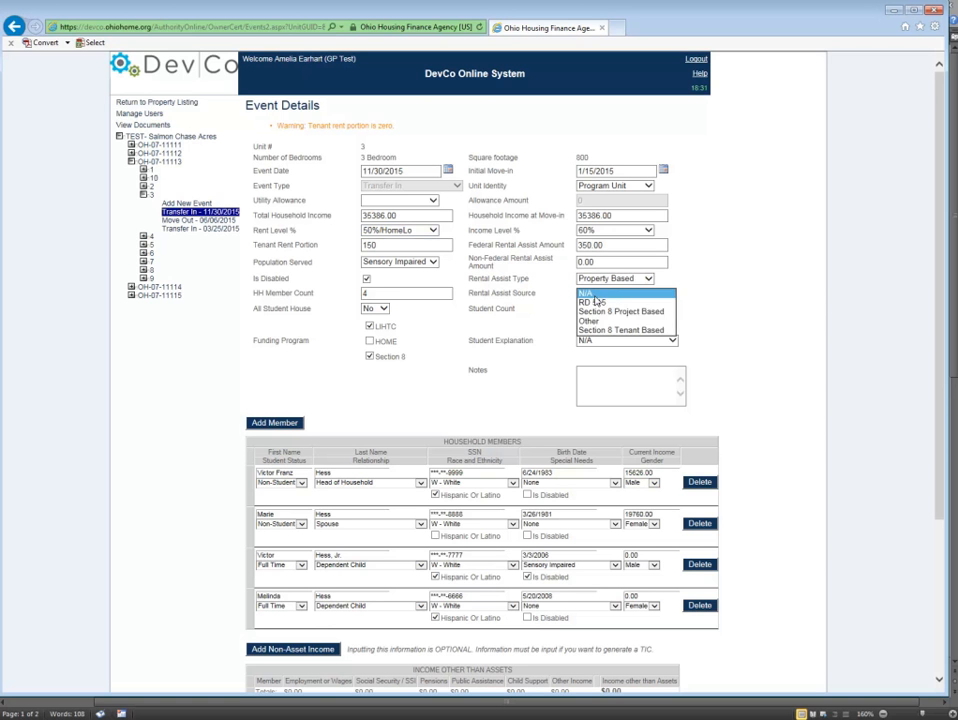
pyautogui.click(616, 311)
pyautogui.click(524, 364)
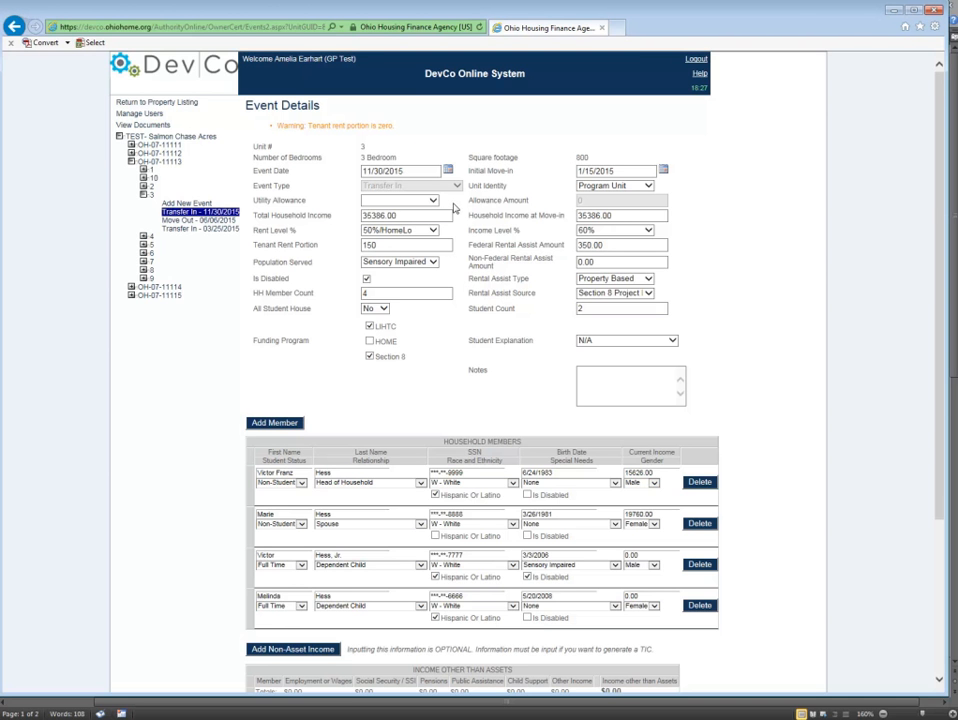
# Add a non-asset income entry for the head of household with employment wages of 15626.00.
pyautogui.scroll(-5, 446, 234)
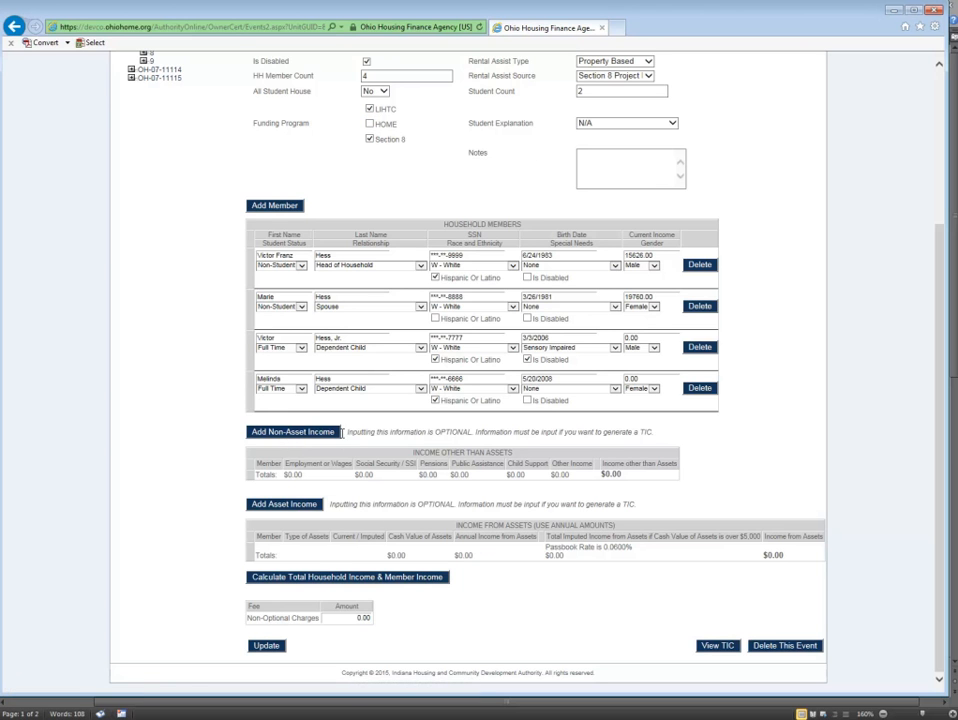
pyautogui.click(325, 433)
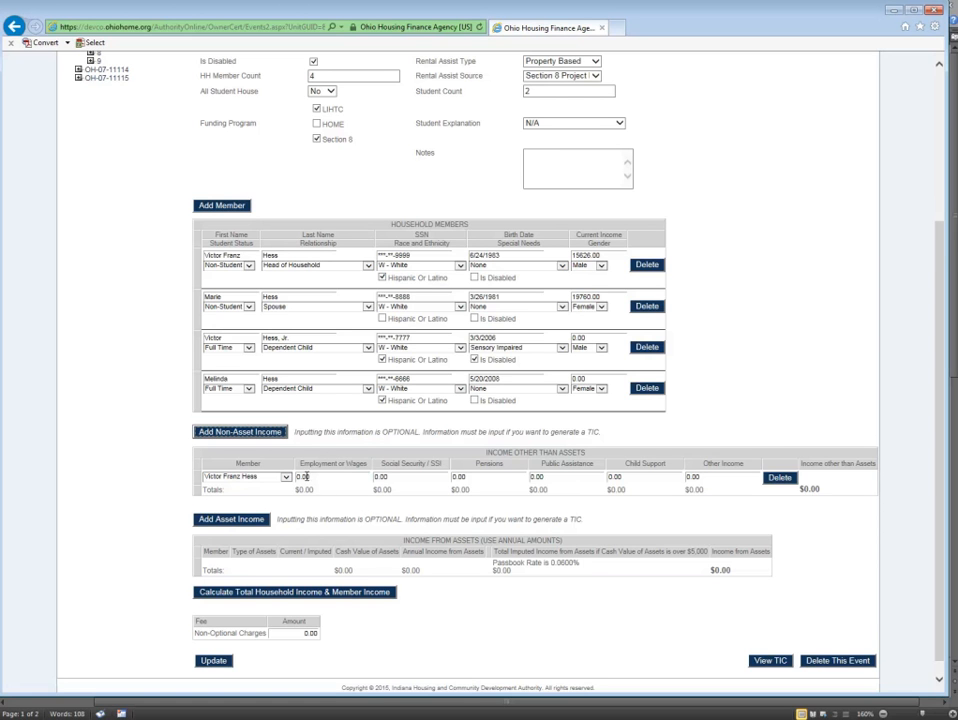
pyautogui.click(302, 477)
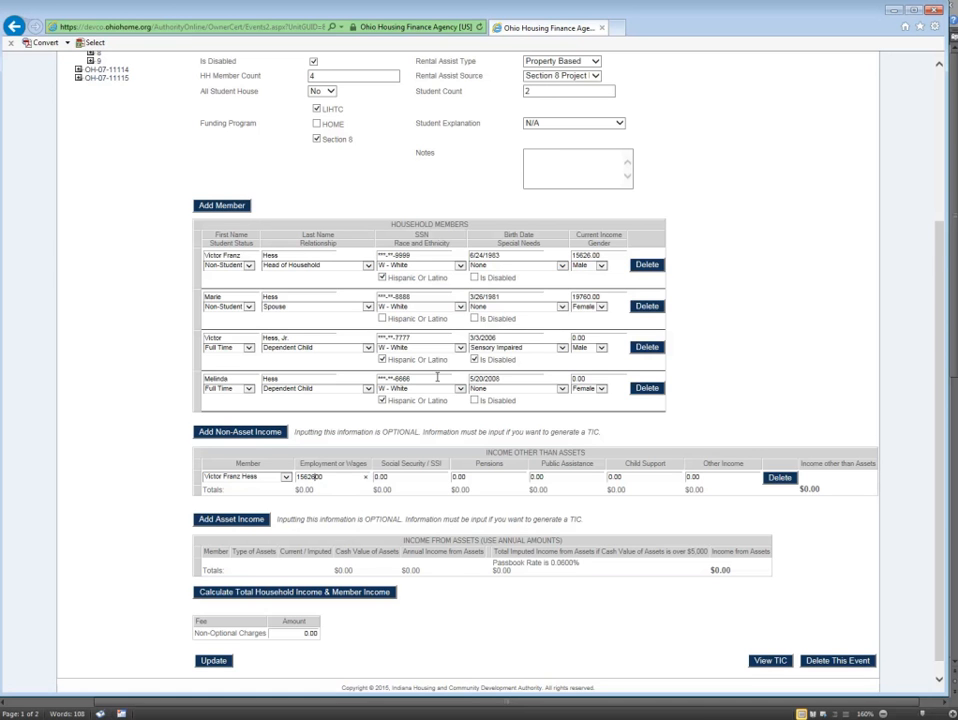
# Add a second non-asset income entry, assign it to the spouse, and set the employment wages to 19760.00.
pyautogui.click(245, 432)
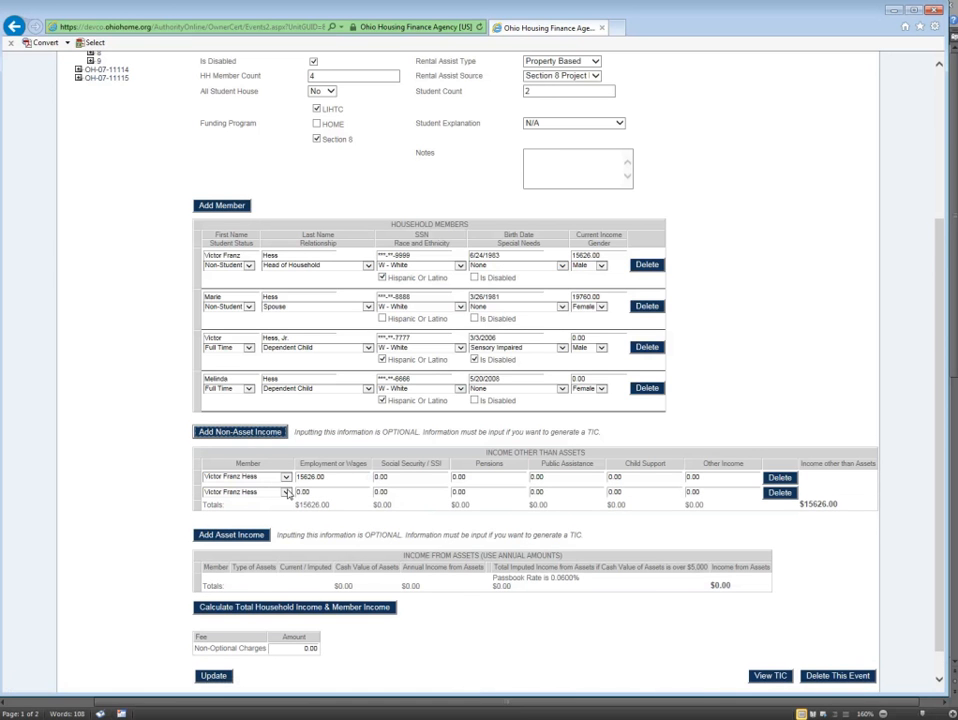
pyautogui.click(287, 492)
pyautogui.click(287, 493)
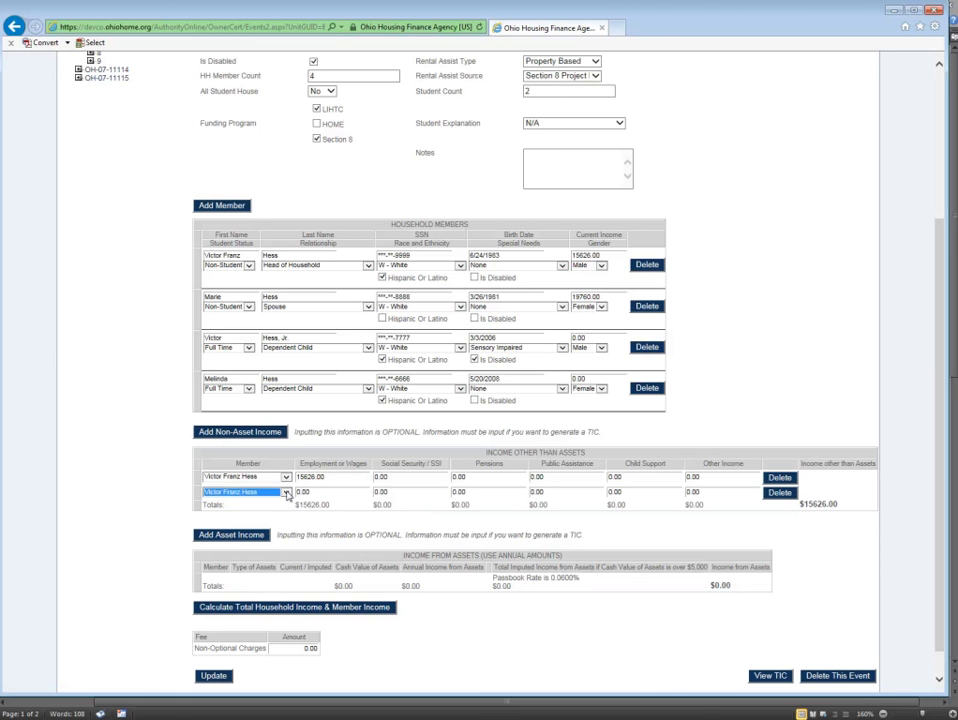
pyautogui.click(287, 494)
pyautogui.click(310, 498)
pyautogui.click(286, 492)
pyautogui.click(273, 500)
pyautogui.click(299, 492)
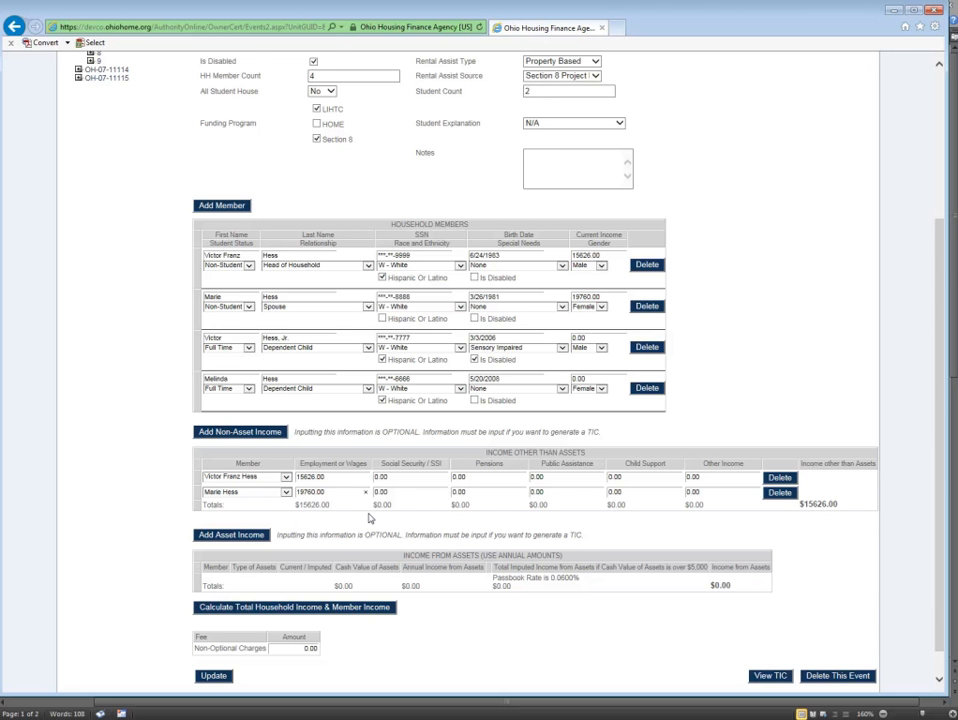
# Save unit 3's Transfer In event and review its updated details.
pyautogui.scroll(-1, 375, 520)
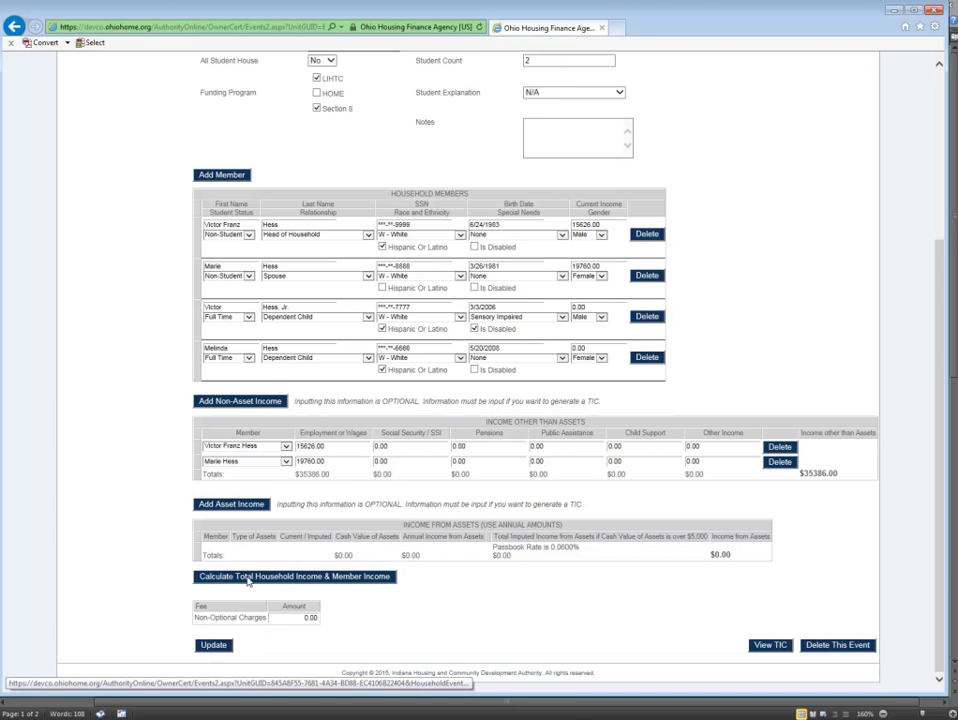
pyautogui.click(225, 645)
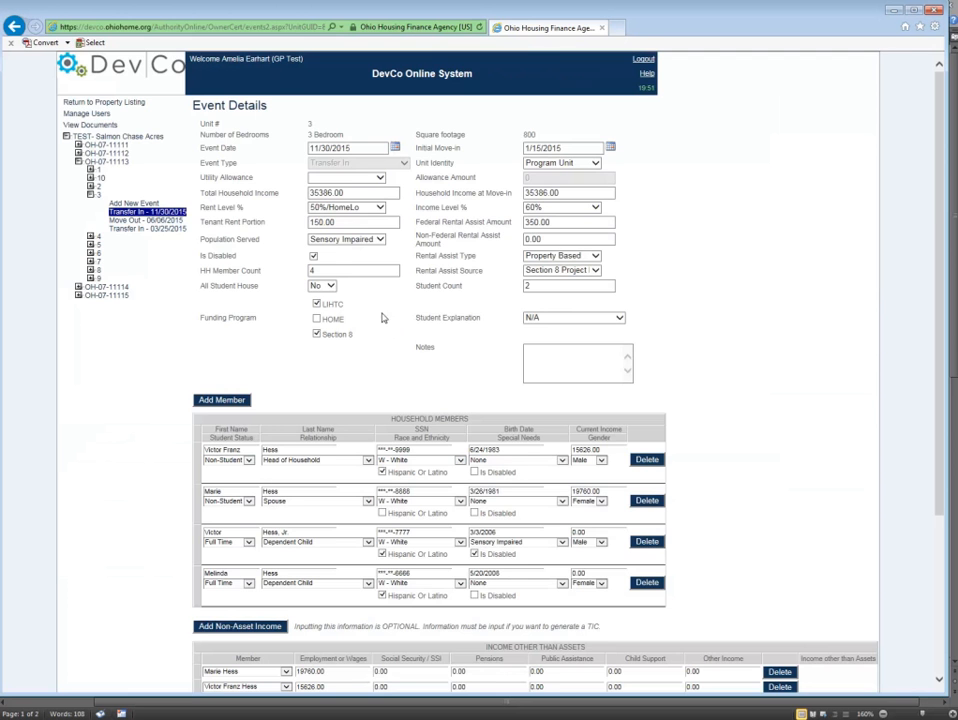
pyautogui.scroll(-3, 540, 370)
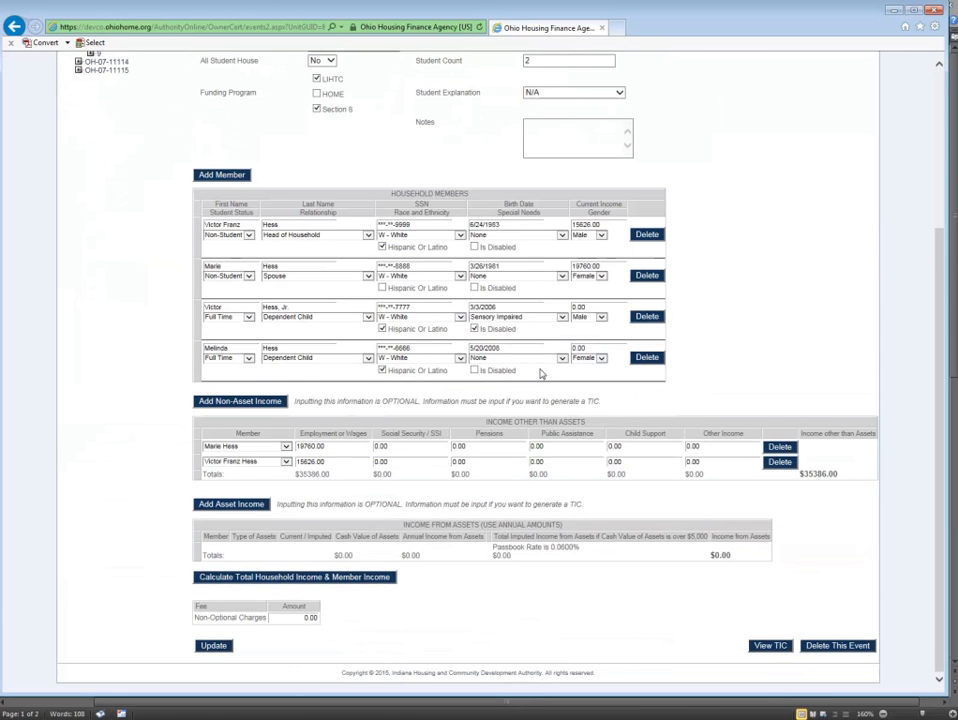
pyautogui.scroll(3, 540, 373)
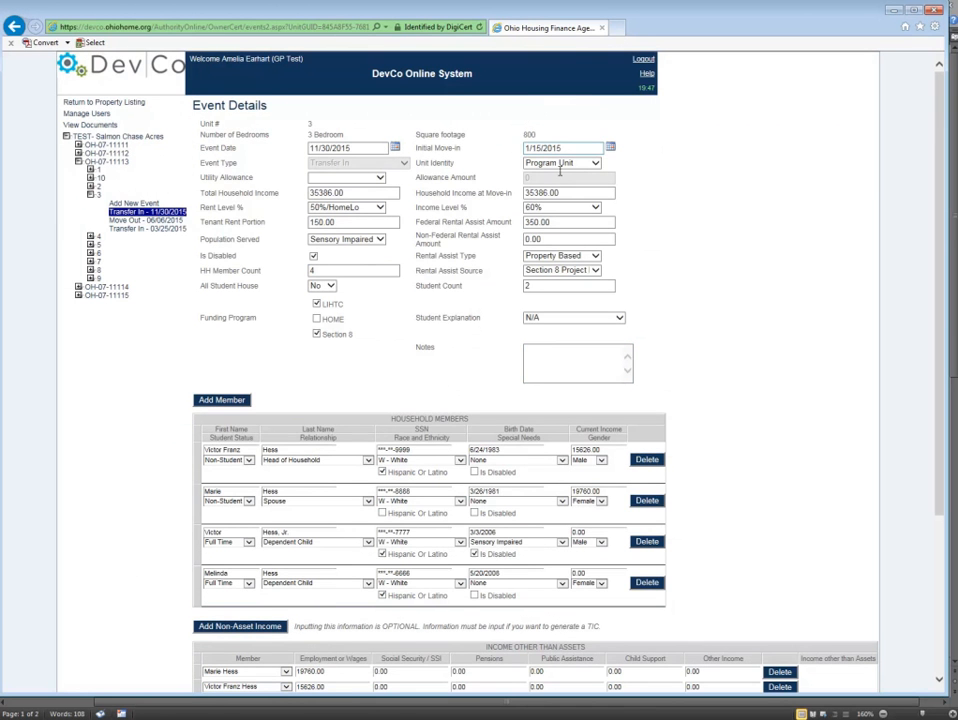
# Open the Tenant Income Certification for unit 3's Transfer In event and look through its sections.
pyautogui.scroll(-3, 485, 395)
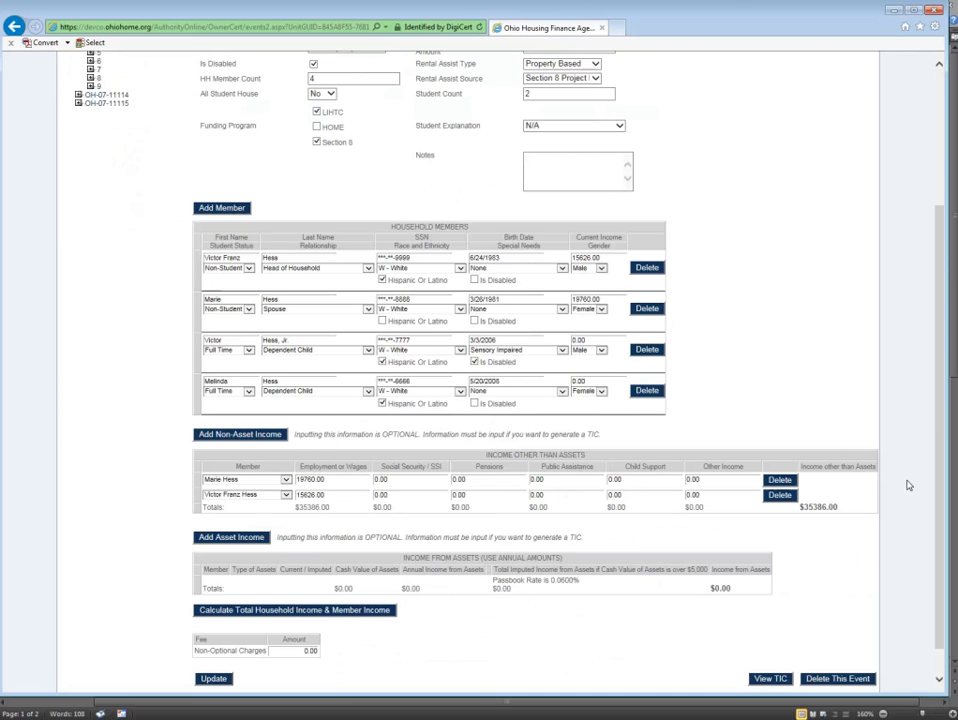
pyautogui.click(772, 679)
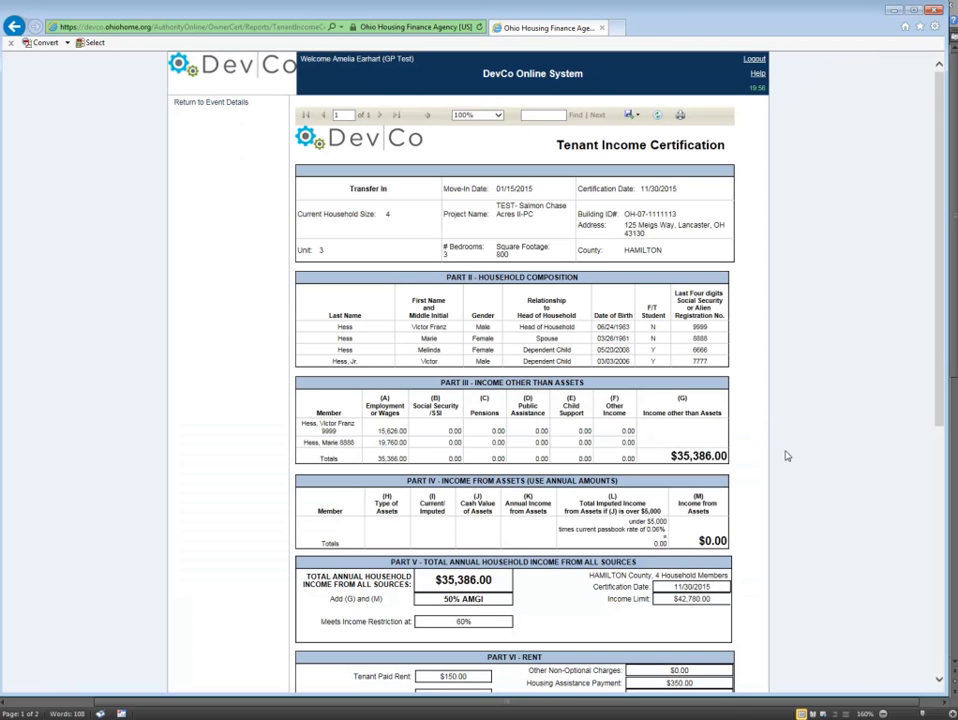
pyautogui.scroll(-2, 789, 452)
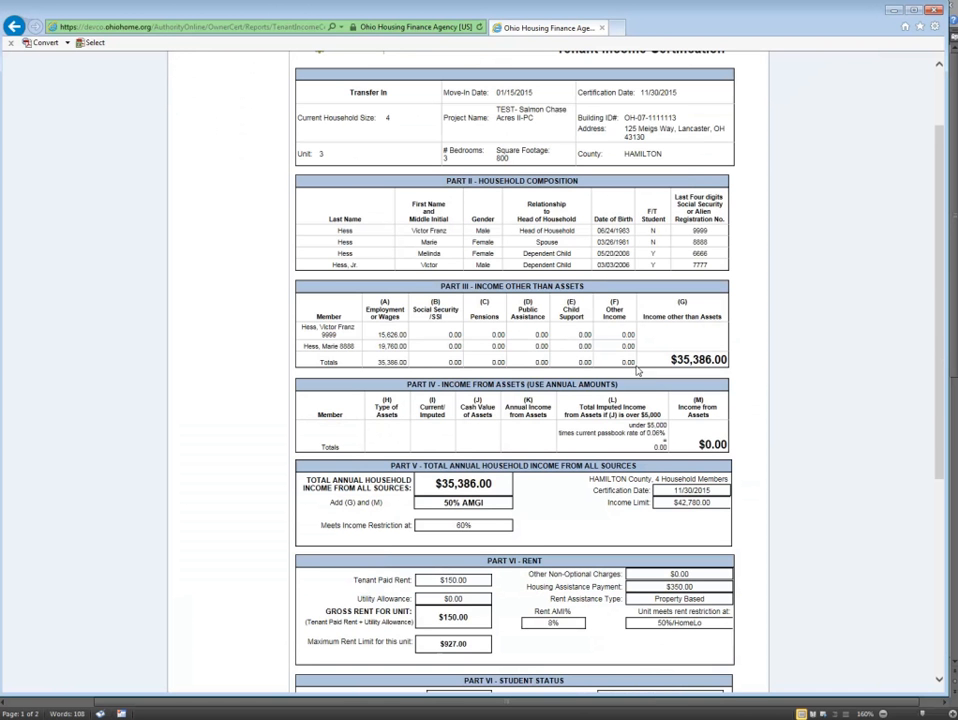
pyautogui.scroll(2, 827, 293)
pyautogui.scroll(-8, 827, 293)
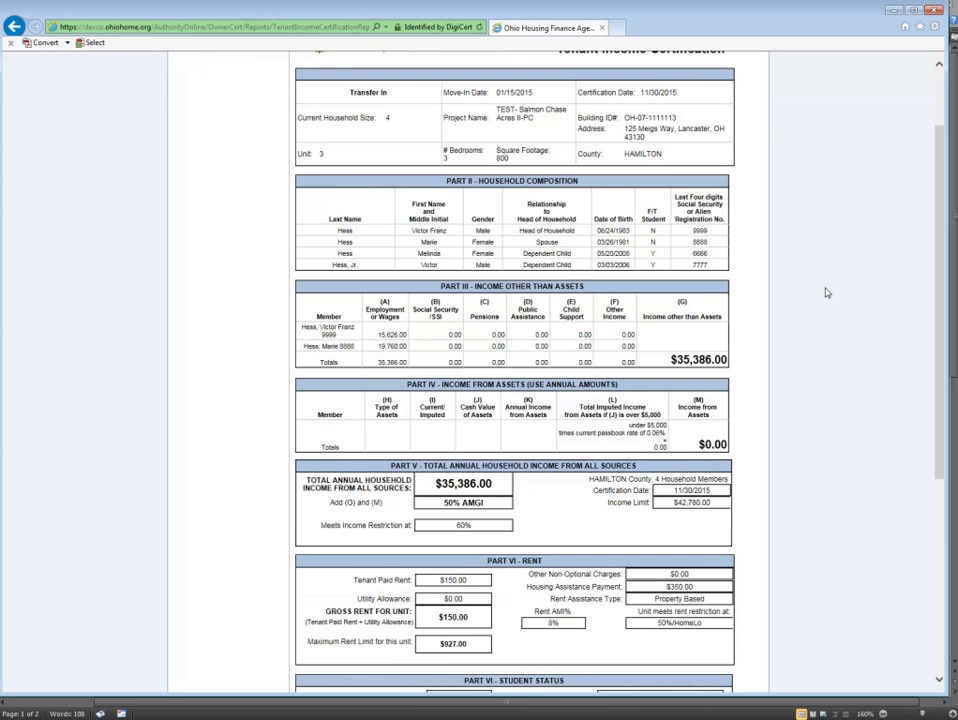
pyautogui.scroll(-2, 827, 293)
pyautogui.scroll(10, 827, 293)
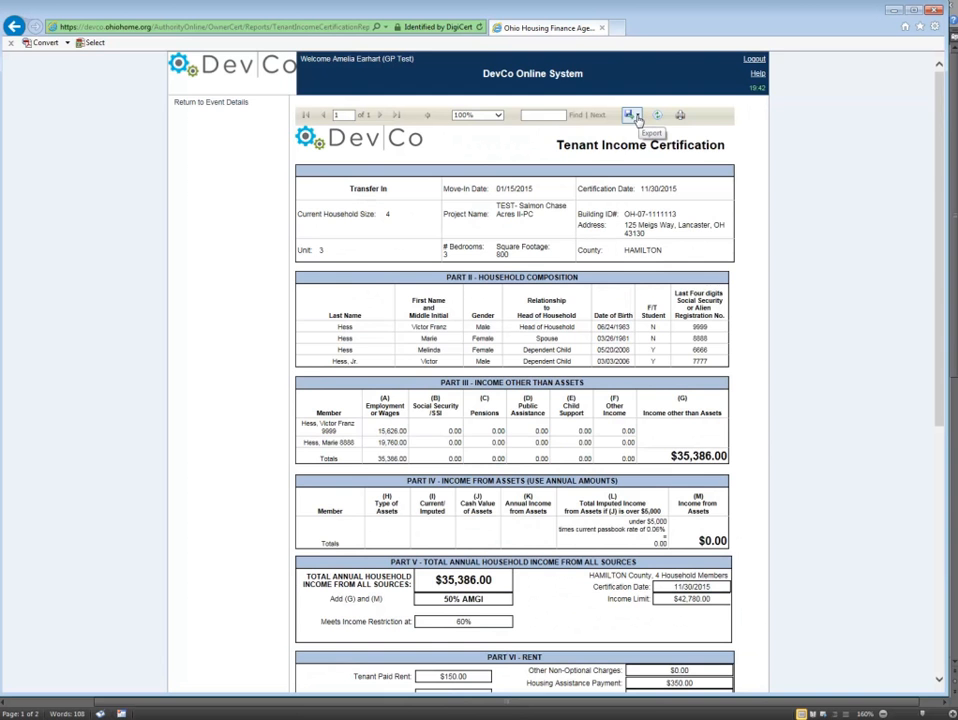
# Export unit 3's Tenant Income Certification as a PDF and open the exported file.
pyautogui.click(637, 117)
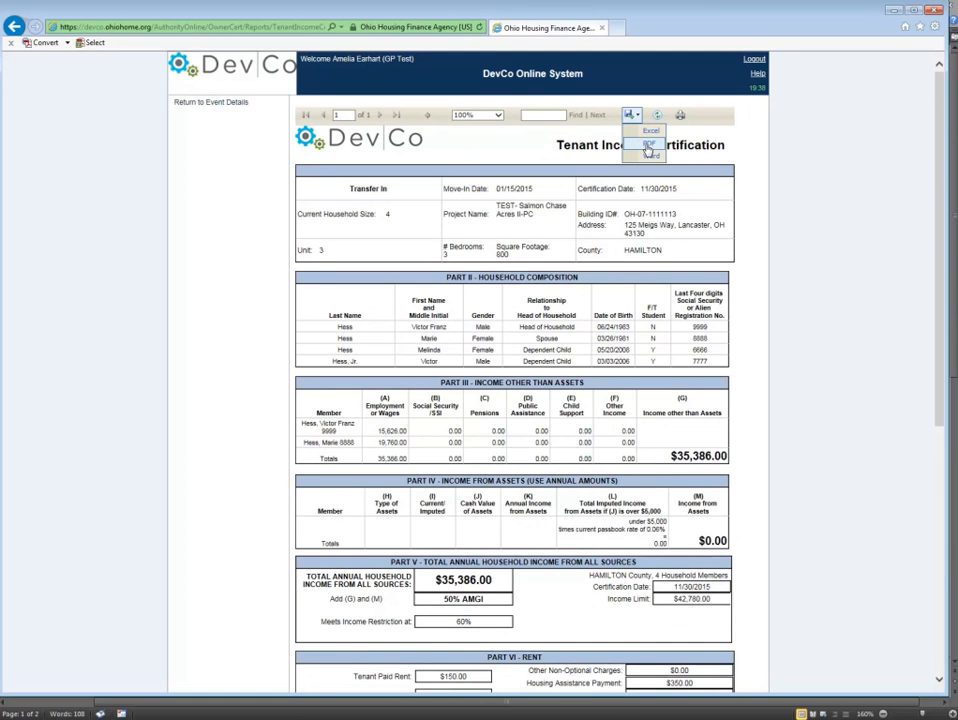
pyautogui.click(643, 146)
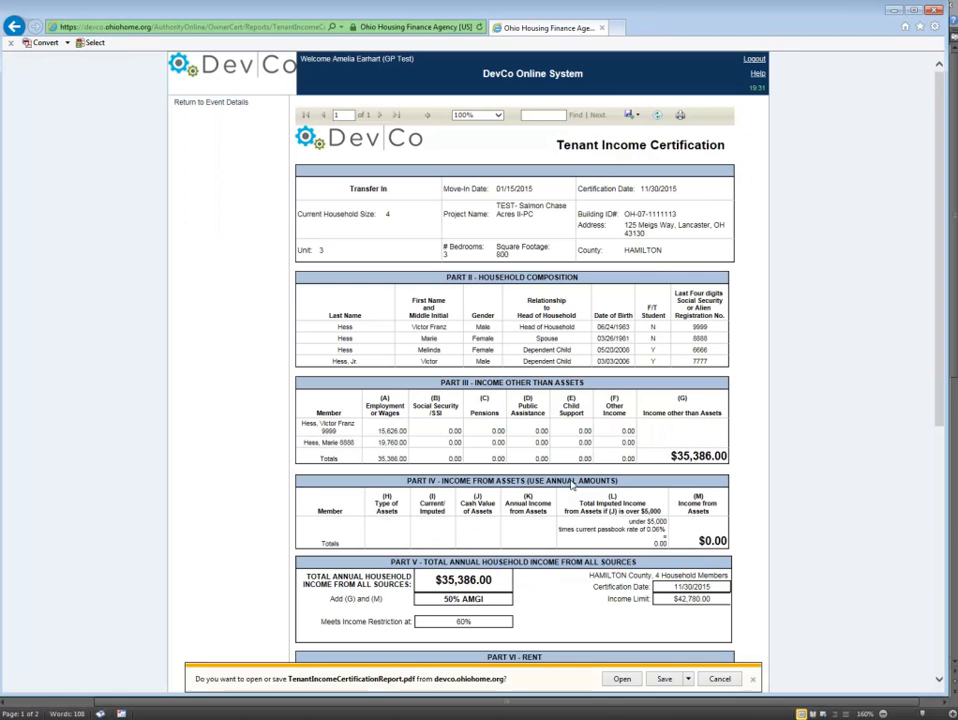
pyautogui.click(622, 680)
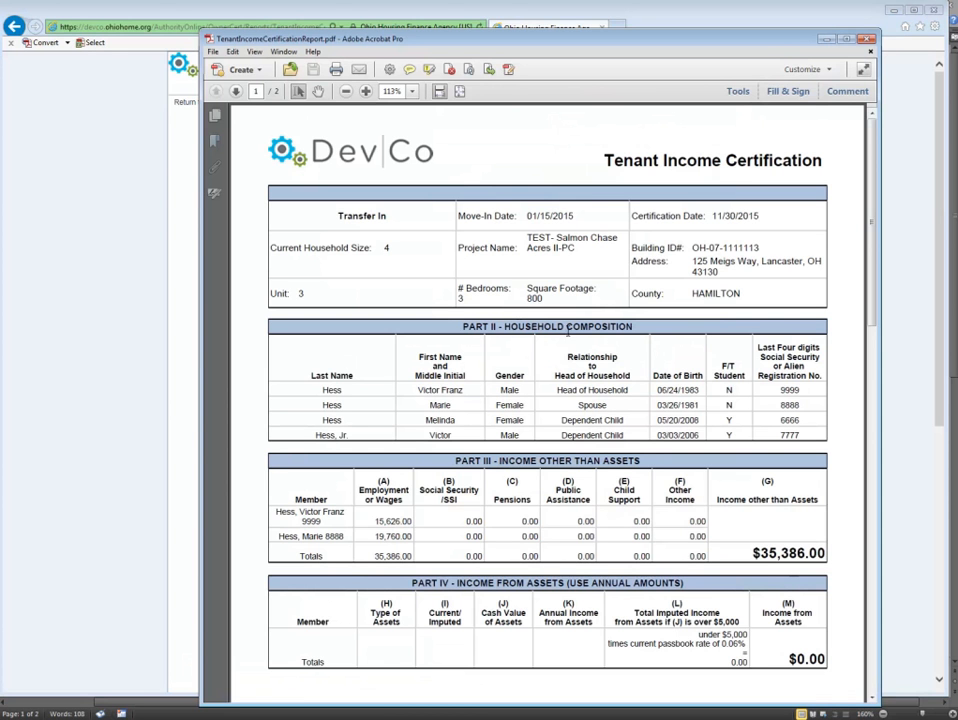
# Review both pages of the PDF certification, including the household, income, rent and signature sections, and return to unit 3's Transfer In event details.
pyautogui.scroll(-3, 552, 345)
pyautogui.scroll(-15, 555, 362)
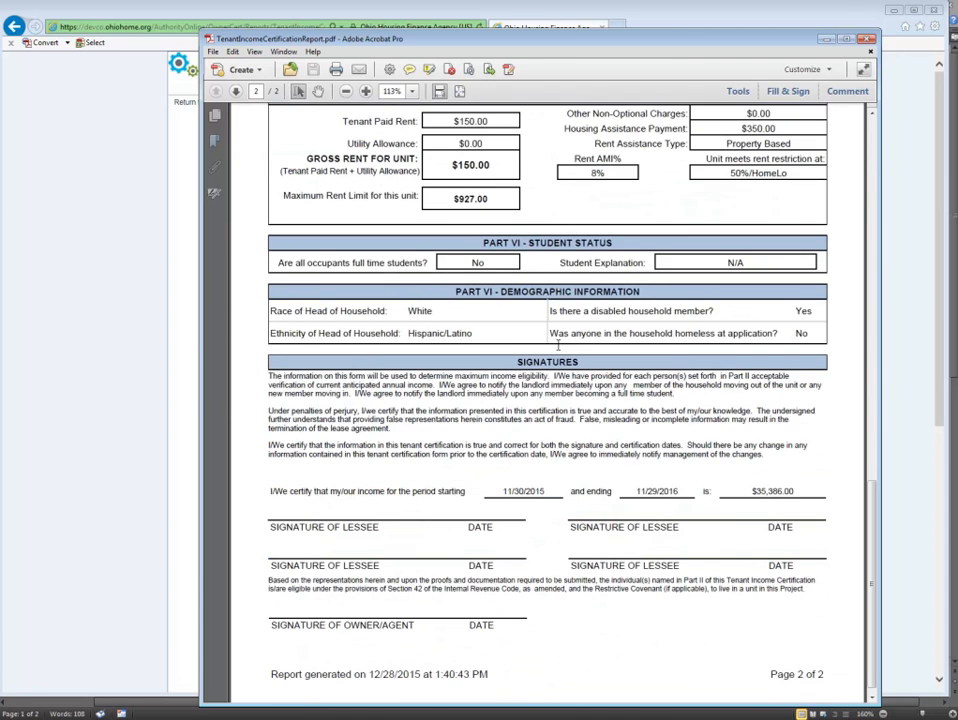
pyautogui.scroll(8, 553, 380)
pyautogui.scroll(10, 553, 380)
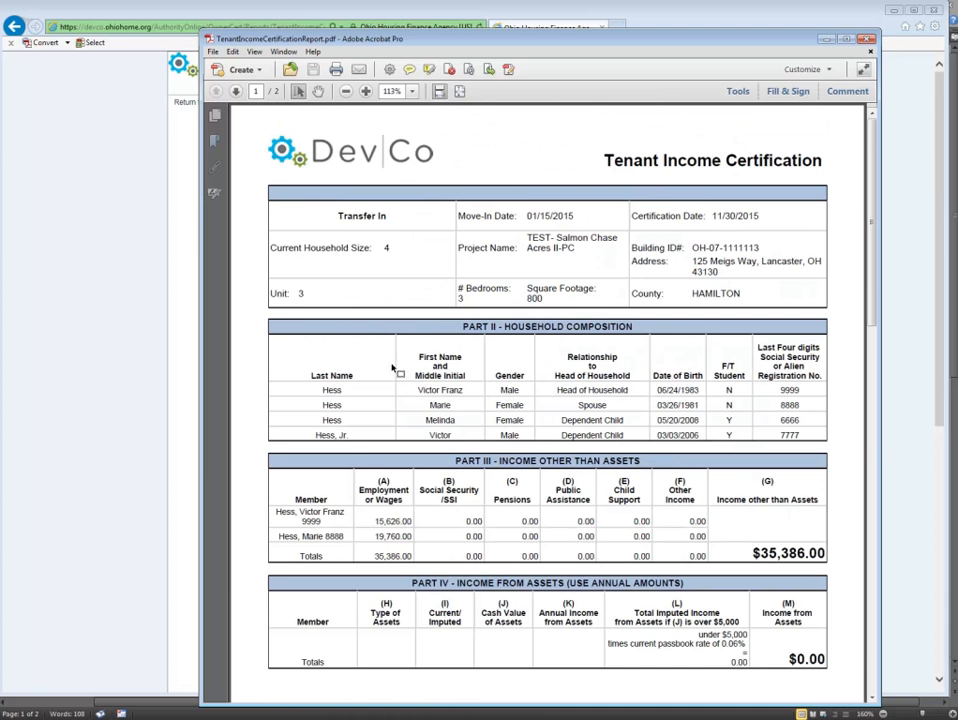
pyautogui.scroll(-8, 507, 420)
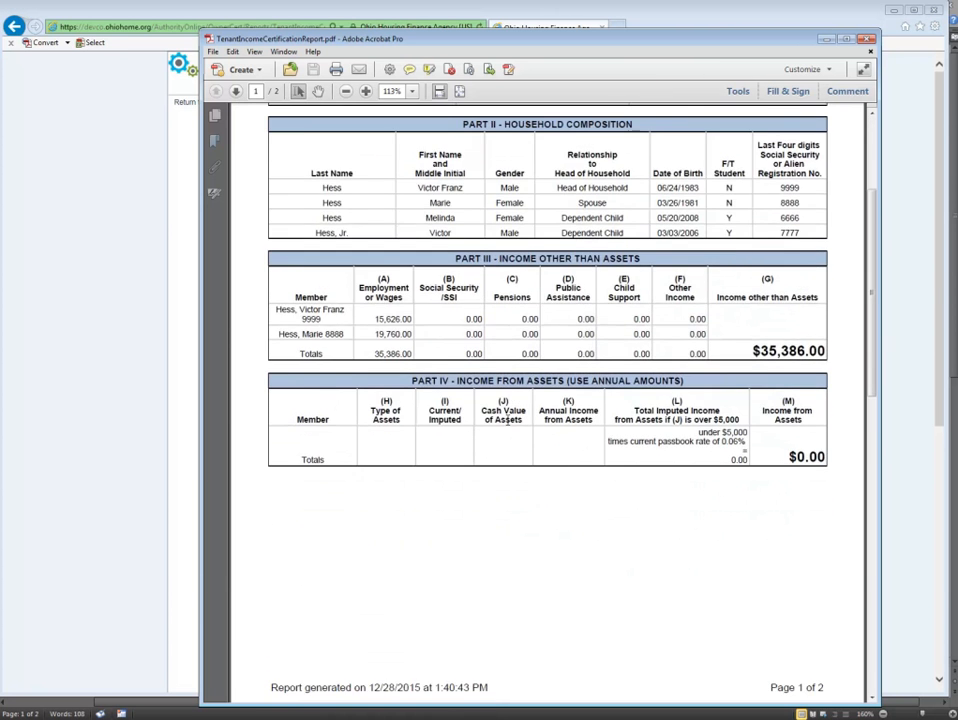
pyautogui.scroll(-10, 507, 420)
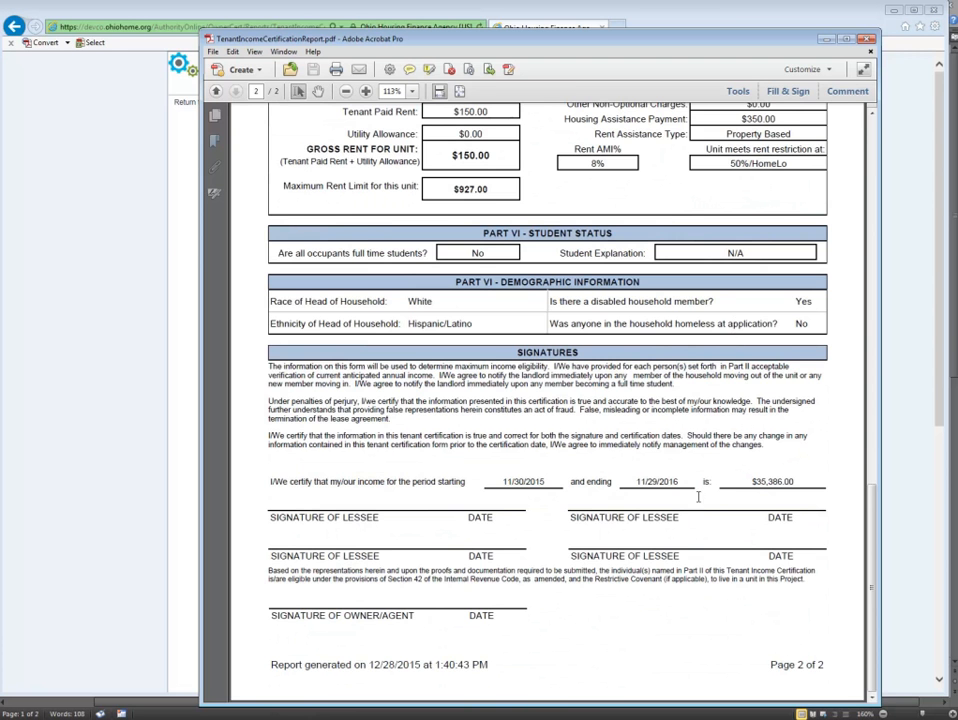
pyautogui.scroll(2, 523, 372)
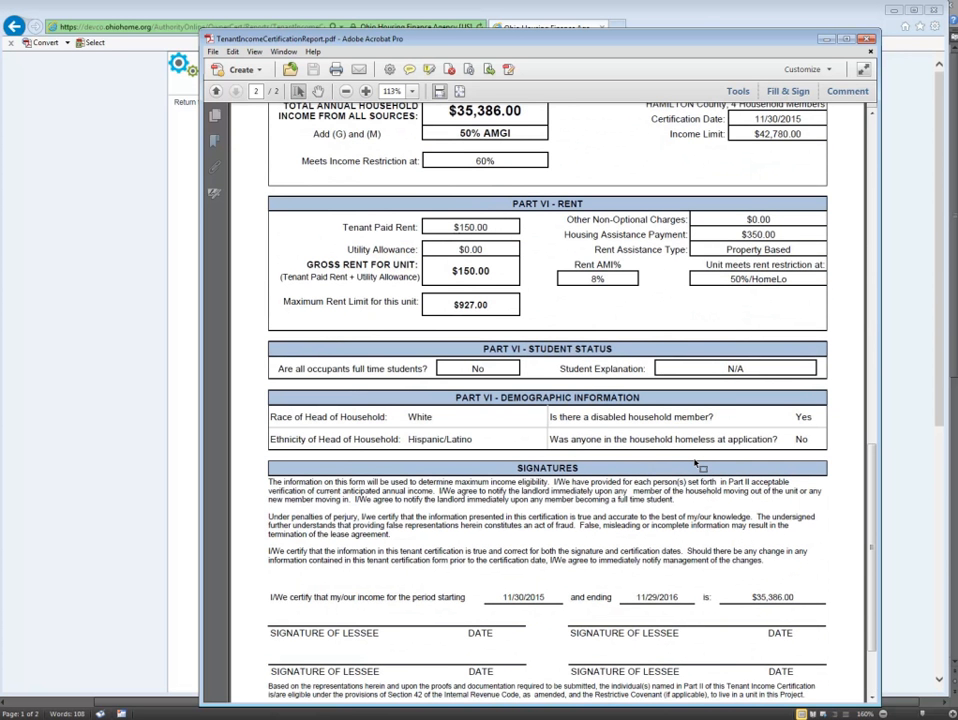
pyautogui.scroll(1, 697, 463)
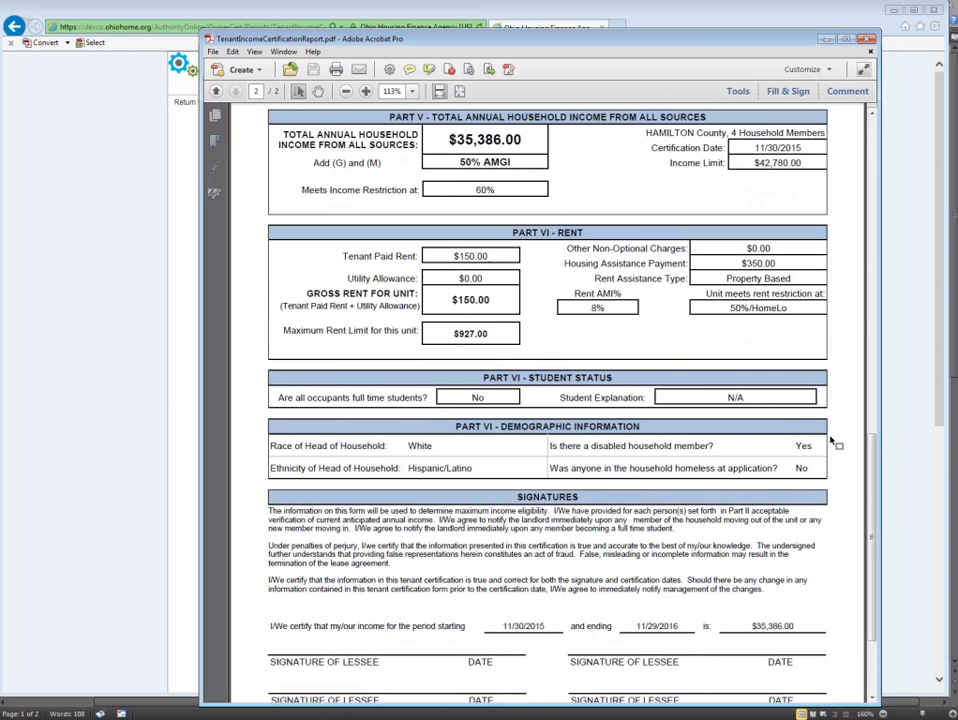
pyautogui.click(864, 41)
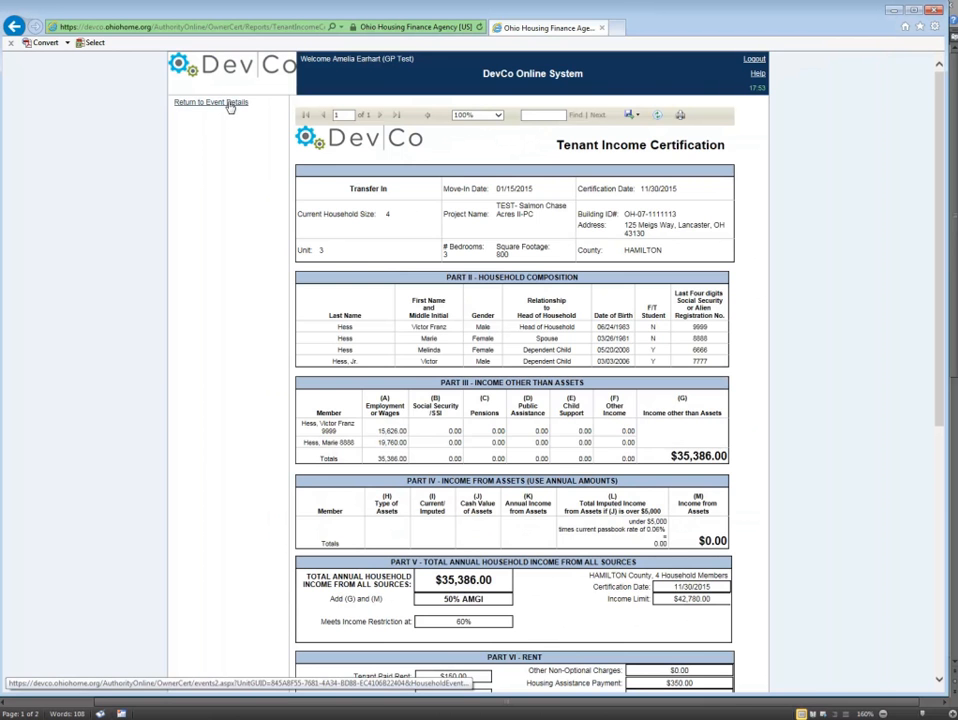
pyautogui.click(229, 104)
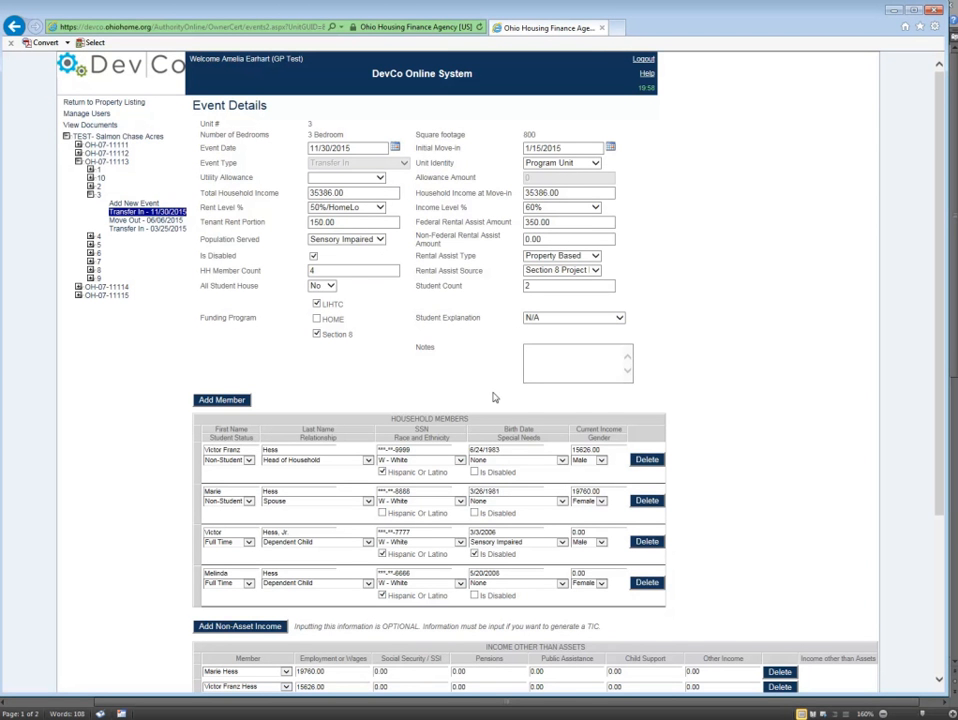